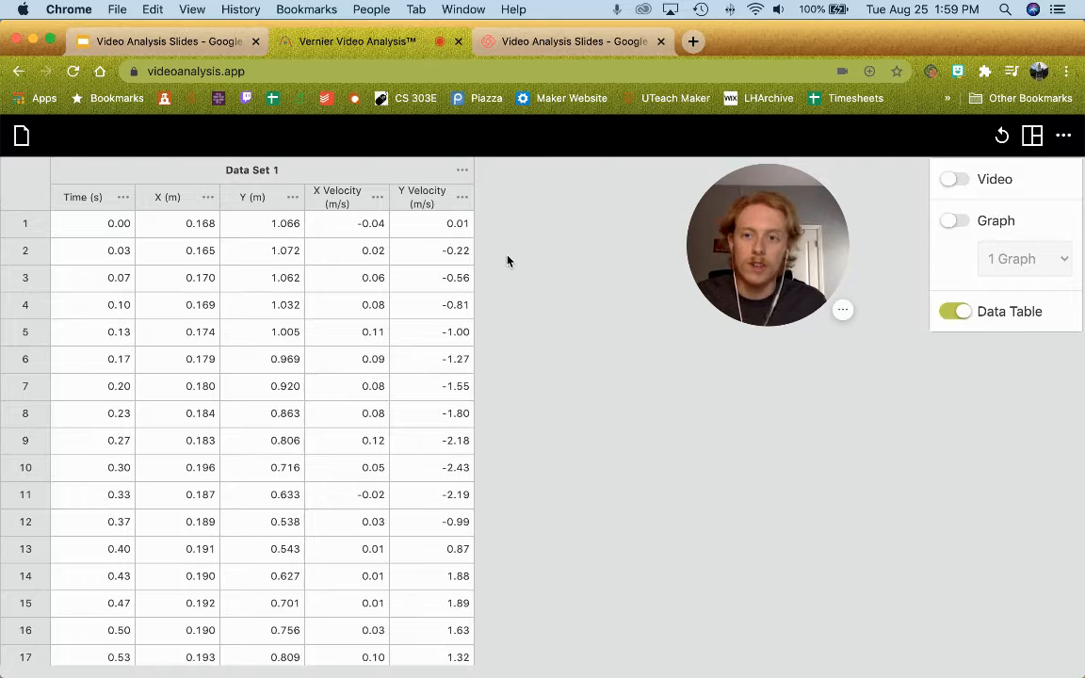
Rename the data set as "Bouncing Ping Pong Ball - Trial 1".
{"action": "left_click", "coordinate": [729, 234]}
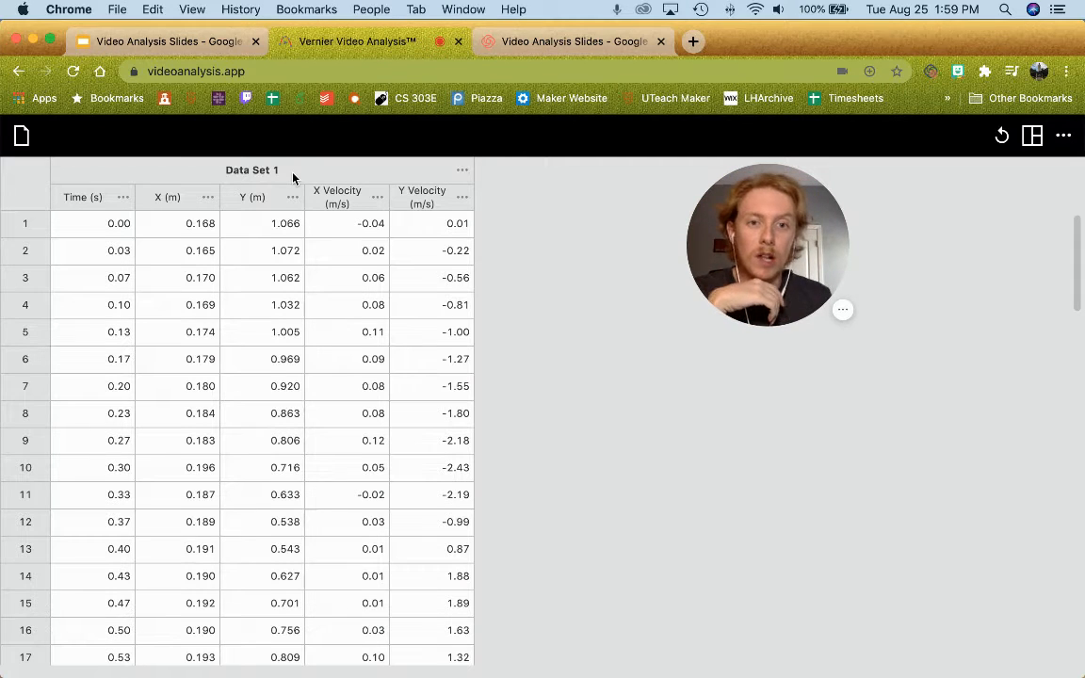
{"action": "left_click", "coordinate": [461, 171]}
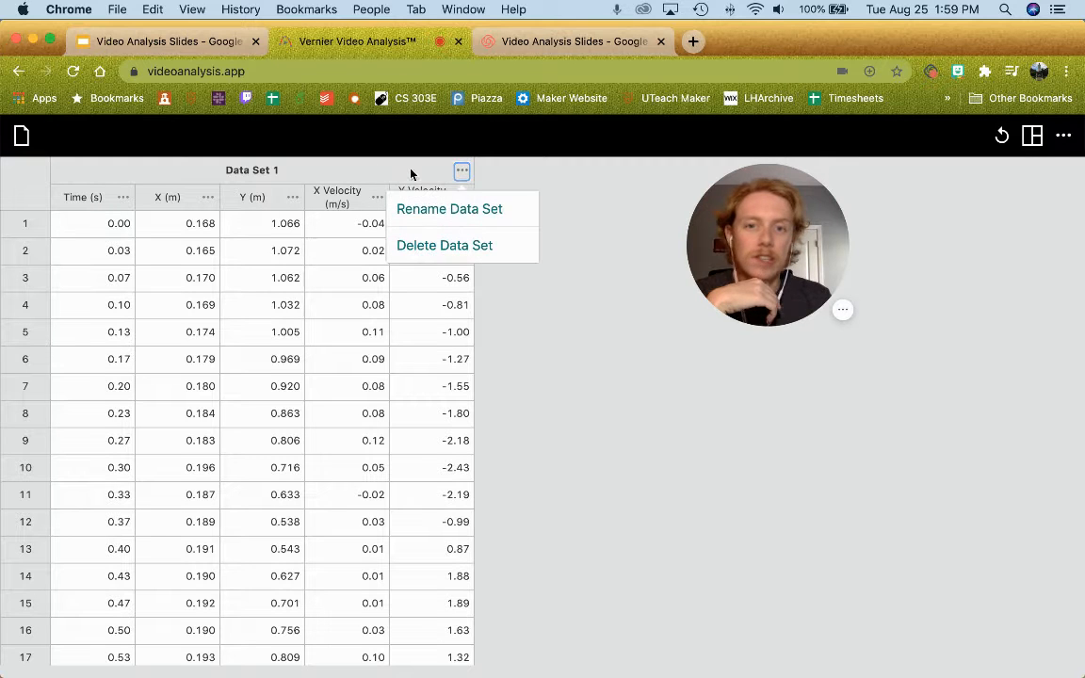
{"action": "left_click", "coordinate": [455, 218]}
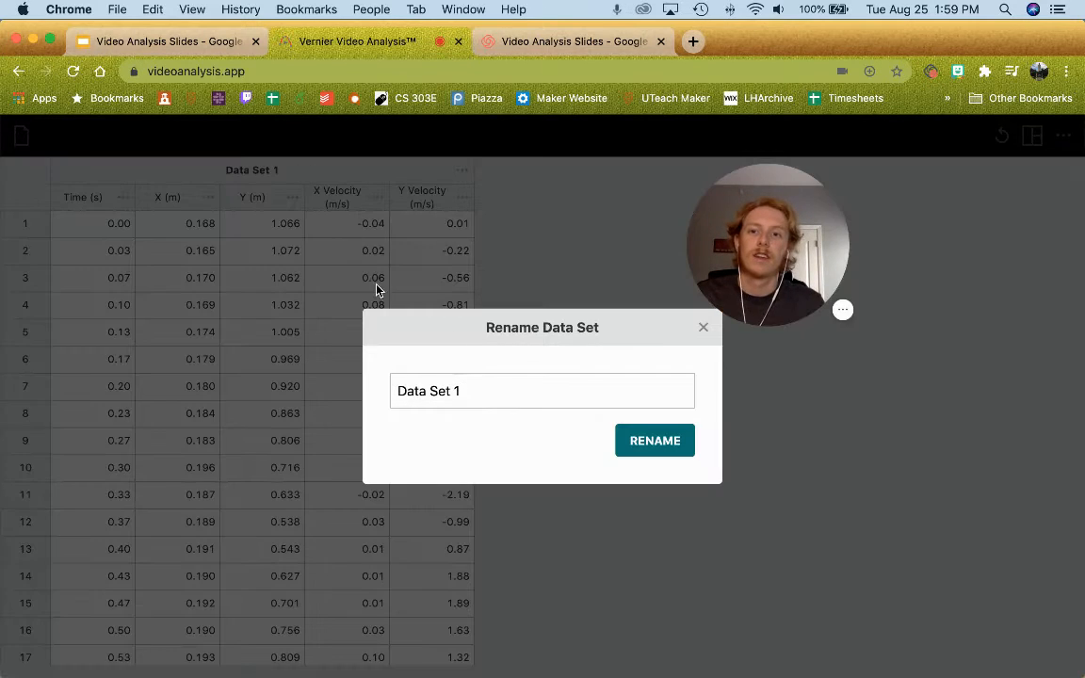
{"action": "left_click_drag", "start_coordinate": [477, 393], "coordinate": [372, 400]}
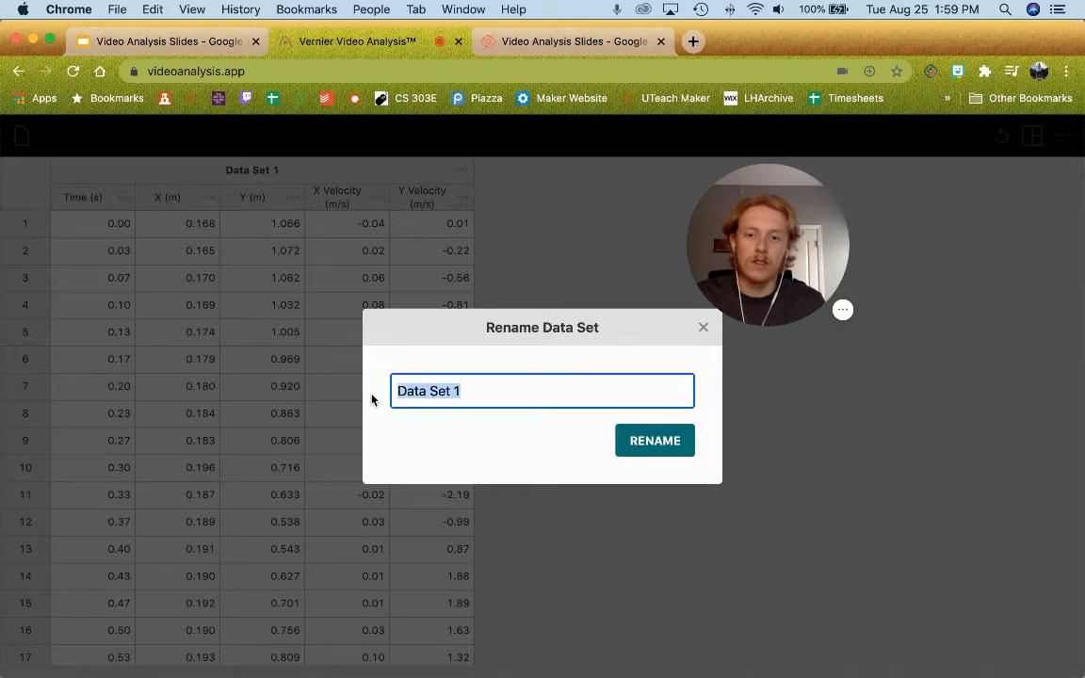
{"action": "type", "text": "Bouncin"}
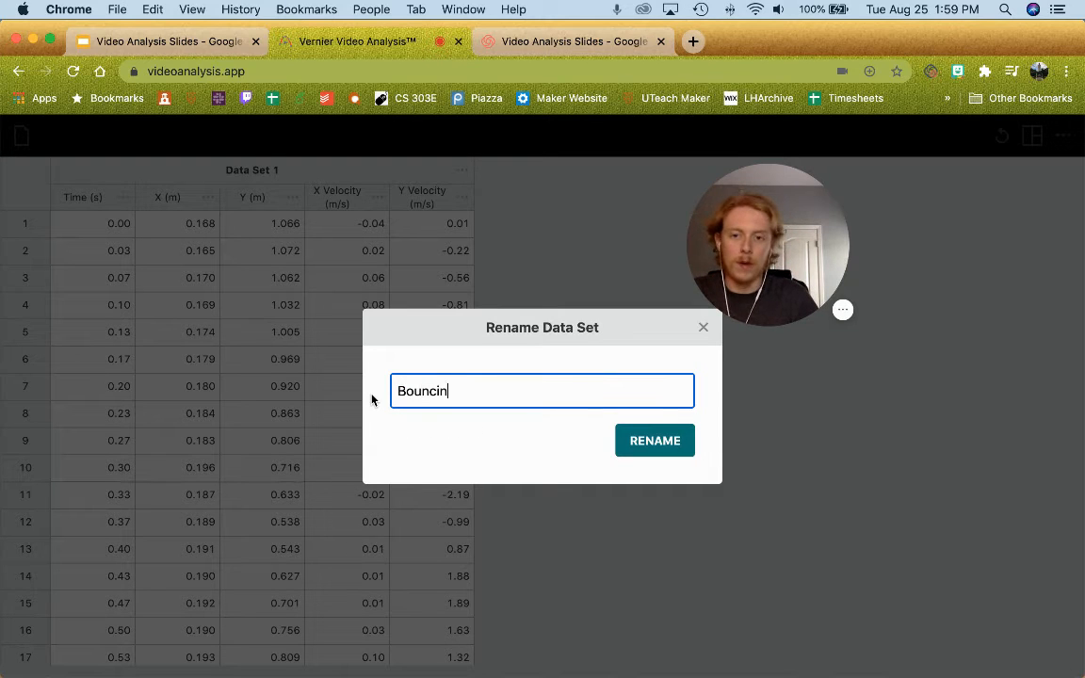
{"action": "type", "text": "g Ping POng"}
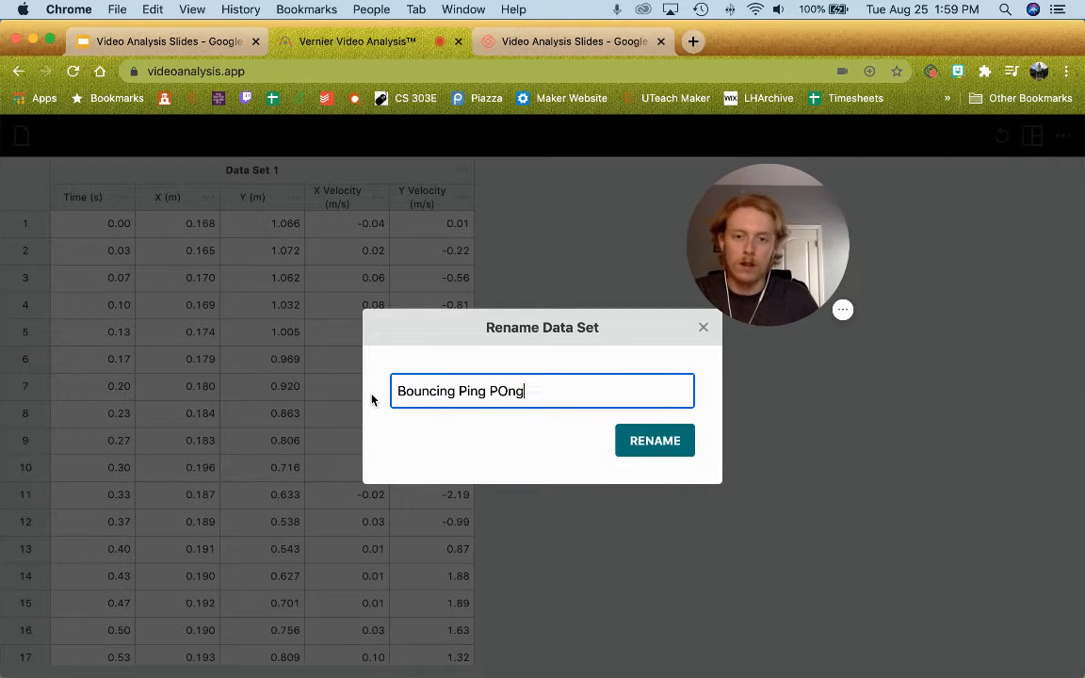
{"action": "key", "text": "BackSpace"}
{"action": "key", "text": "BackSpace"}
{"action": "key", "text": "BackSpace"}
{"action": "type", "text": "ong Ball"}
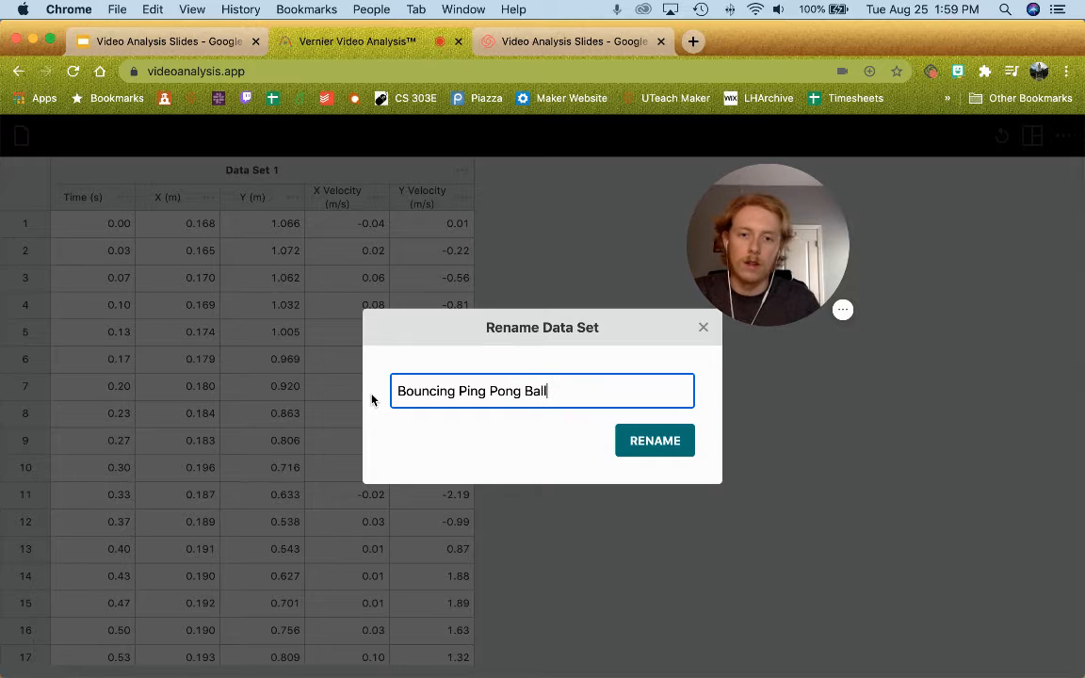
{"action": "type", "text": " - Trial 1"}
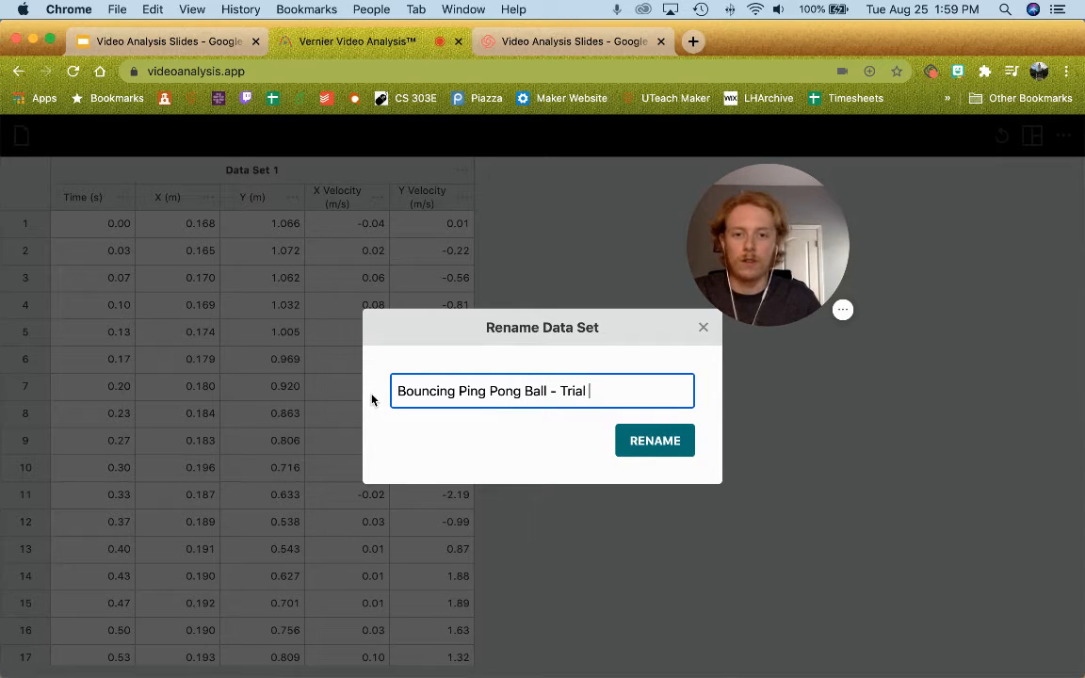
{"action": "left_click", "coordinate": [656, 450]}
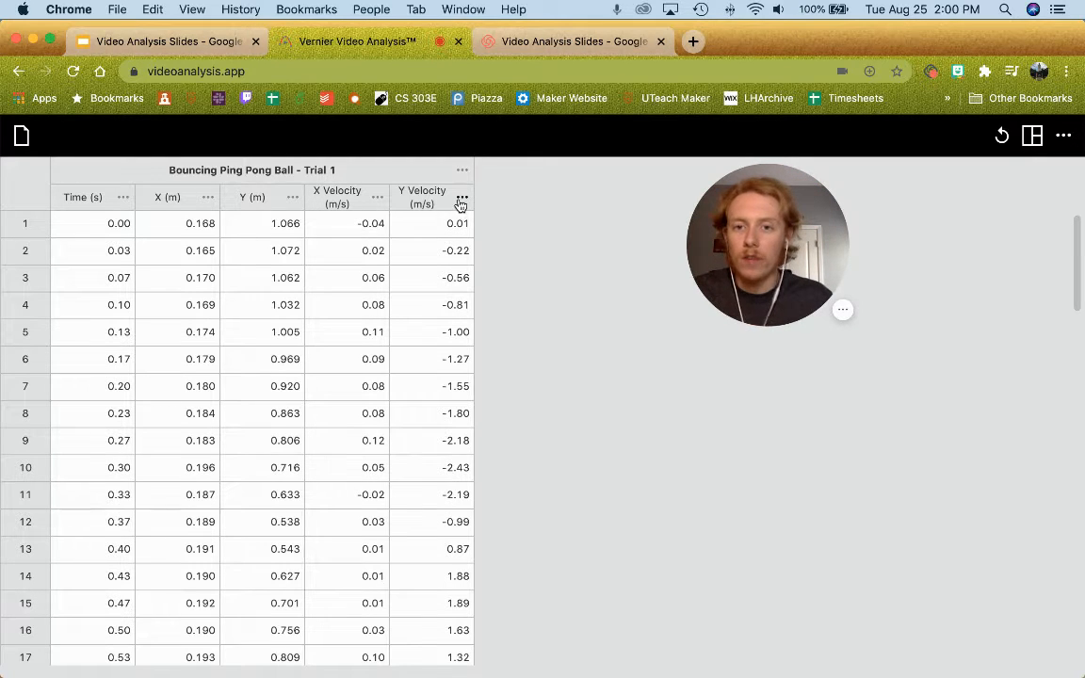
Examine the Time column's options, including its displayed precision and the scientific notation setting.
{"action": "left_click", "coordinate": [122, 200]}
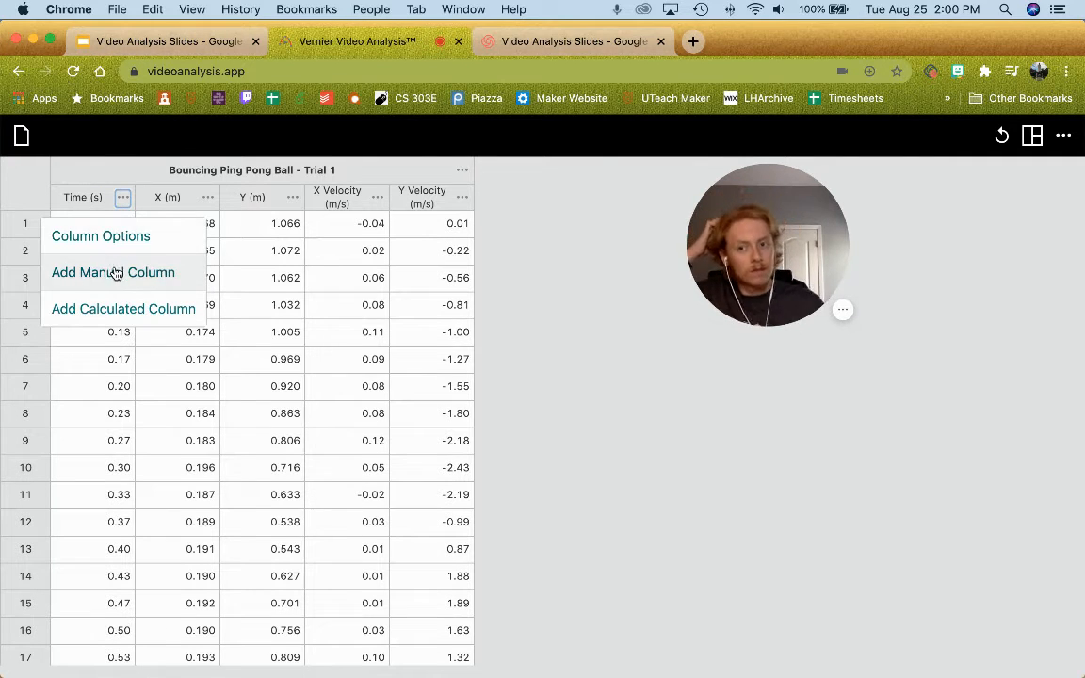
{"action": "left_click", "coordinate": [208, 201]}
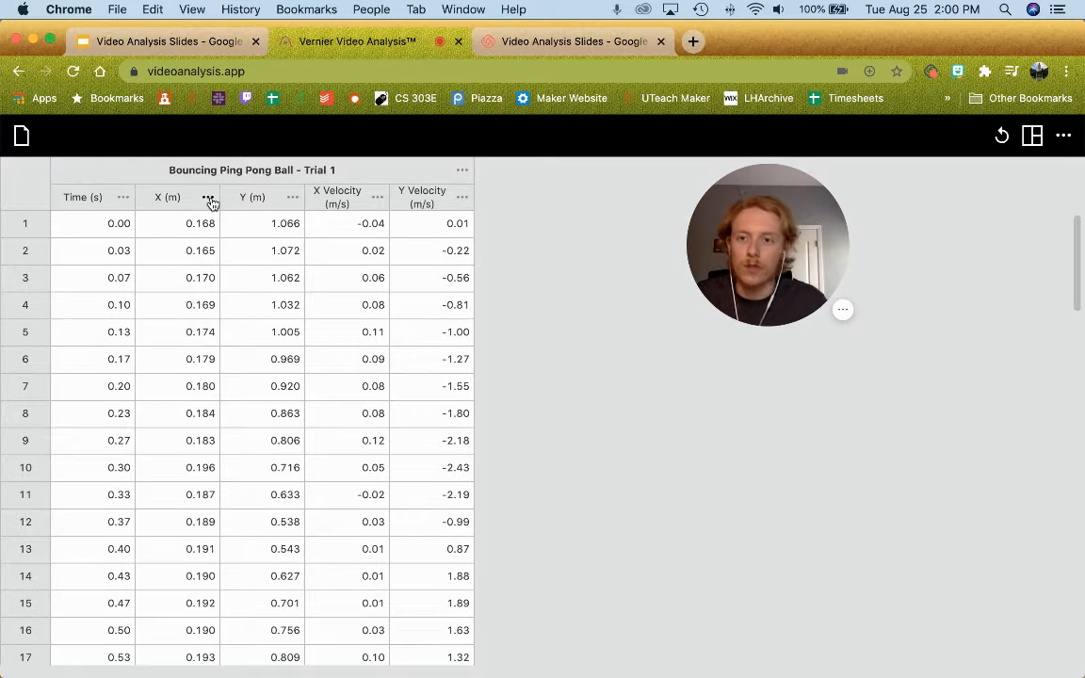
{"action": "left_click", "coordinate": [209, 199]}
{"action": "left_click", "coordinate": [122, 200]}
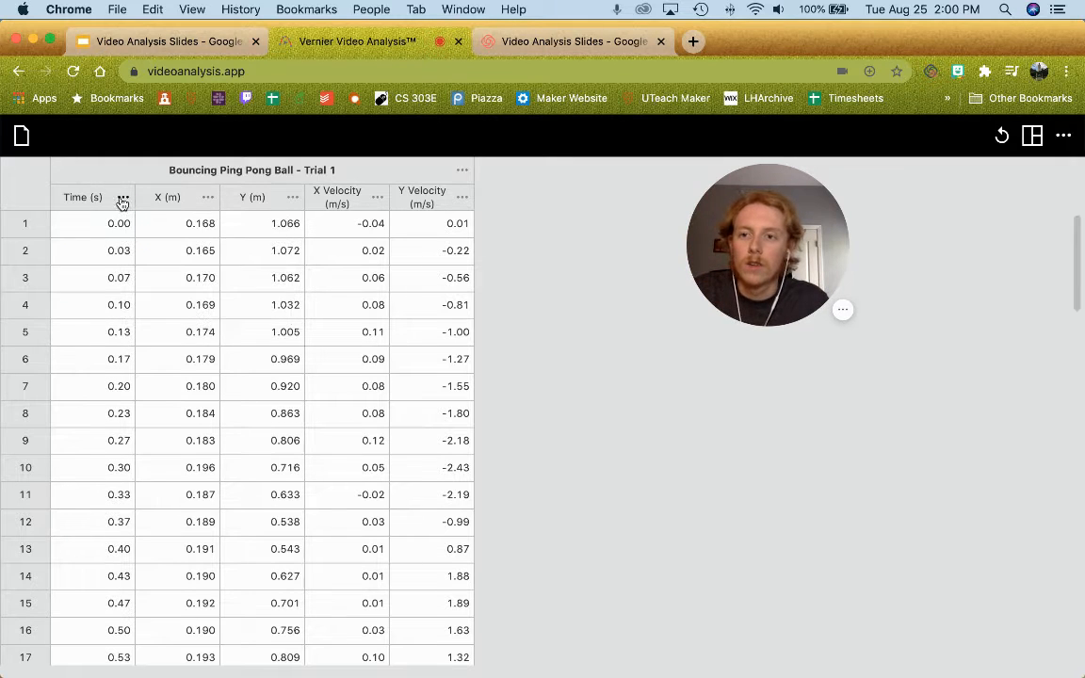
{"action": "left_click", "coordinate": [122, 197]}
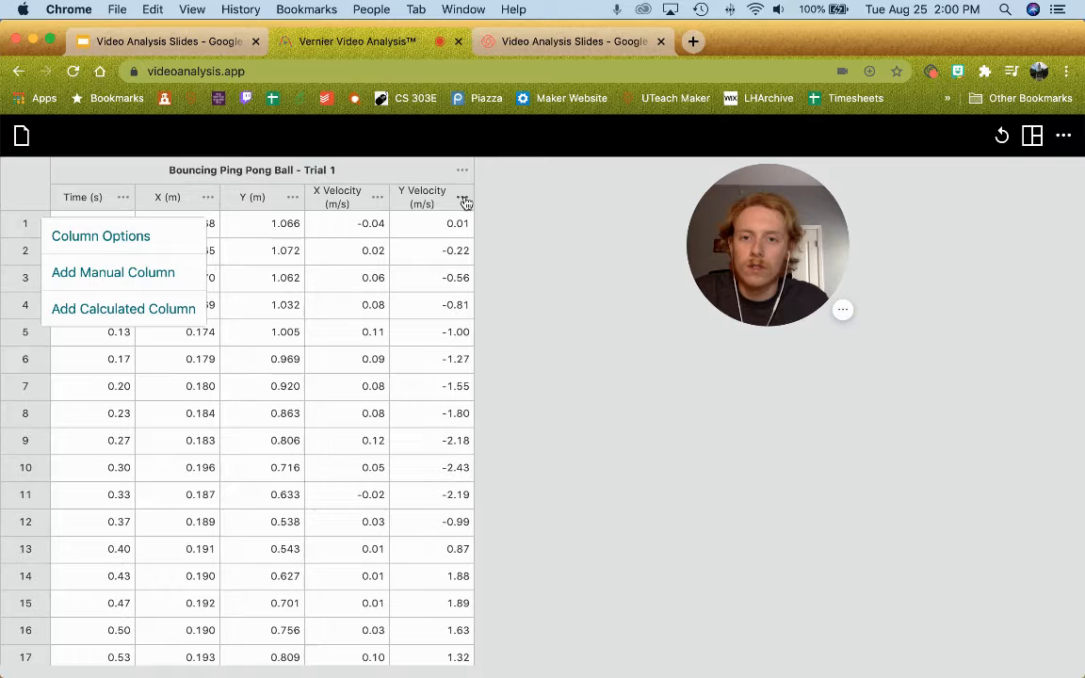
{"action": "left_click", "coordinate": [114, 239]}
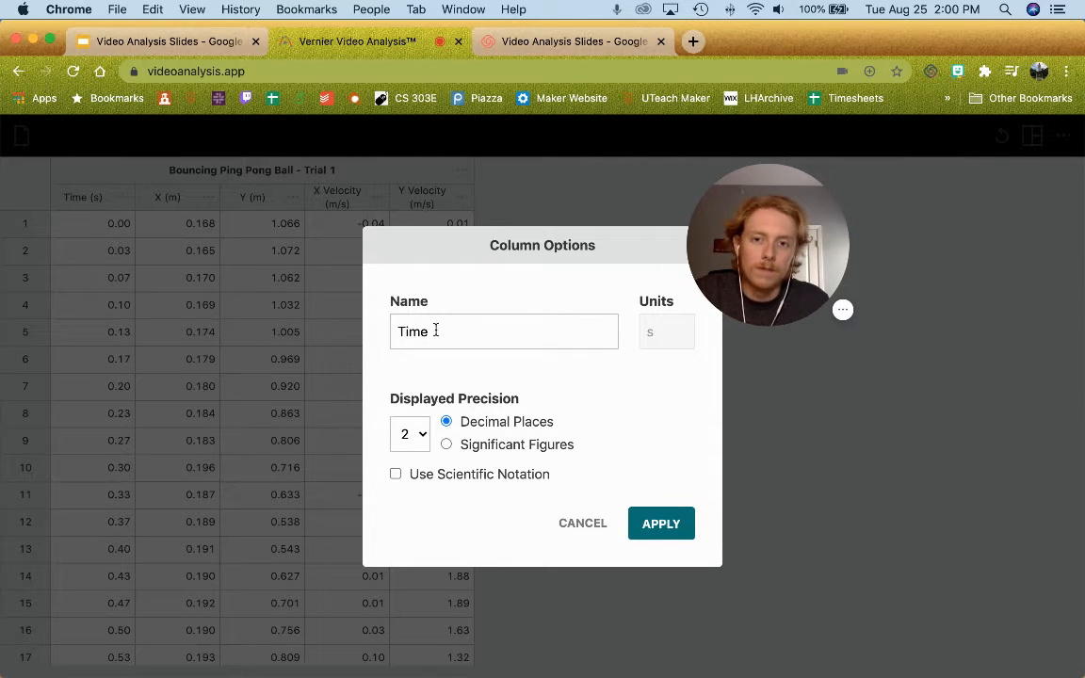
{"action": "left_click", "coordinate": [396, 476]}
{"action": "left_click", "coordinate": [396, 476]}
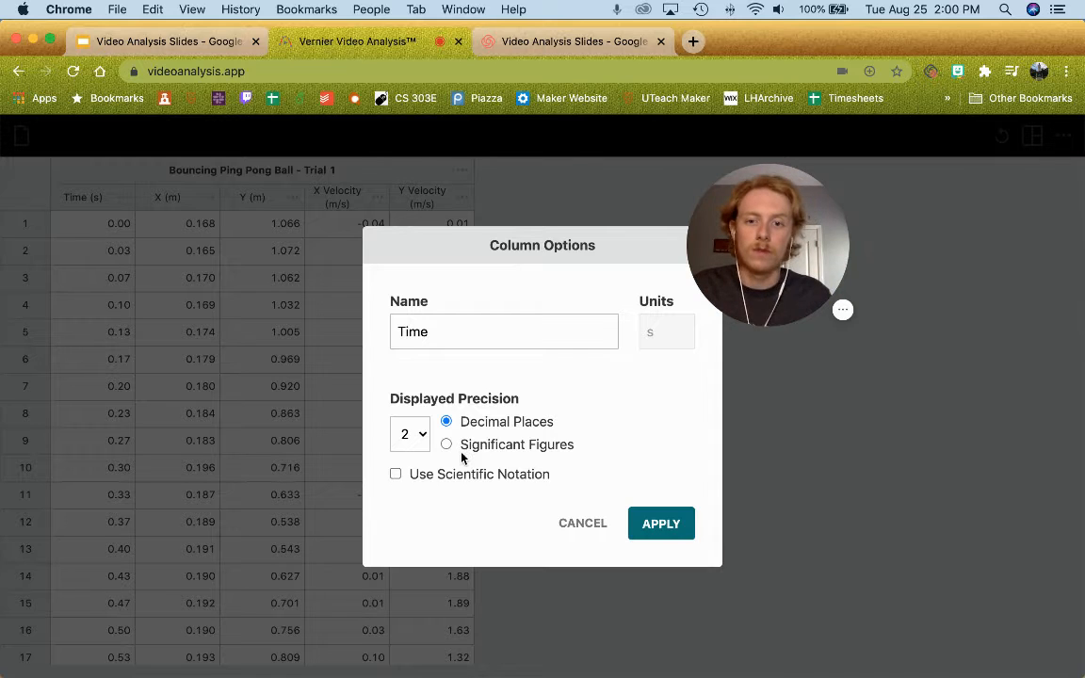
{"action": "left_click", "coordinate": [664, 524]}
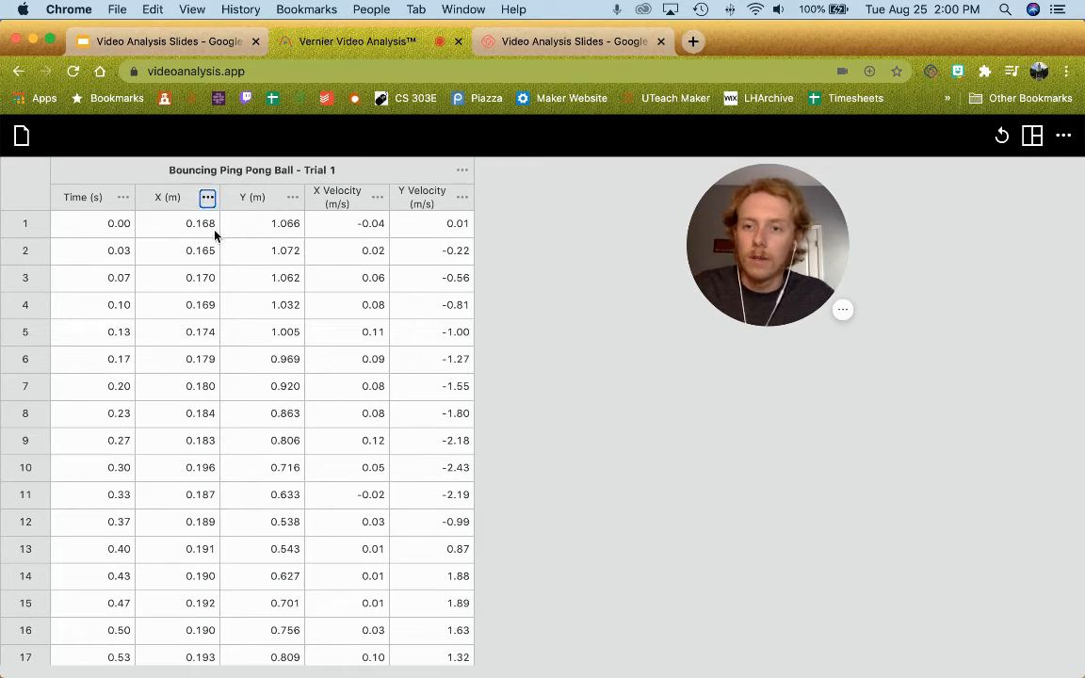
Examine the X column's options for name, units and displayed precision.
{"action": "left_click", "coordinate": [208, 197]}
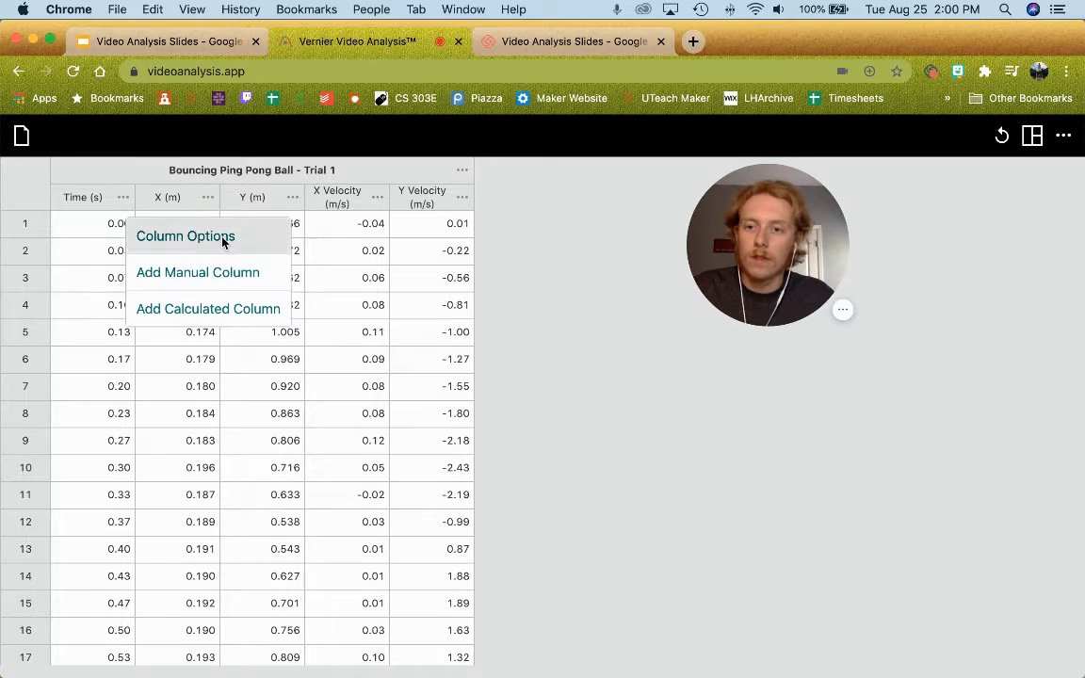
{"action": "left_click", "coordinate": [224, 237]}
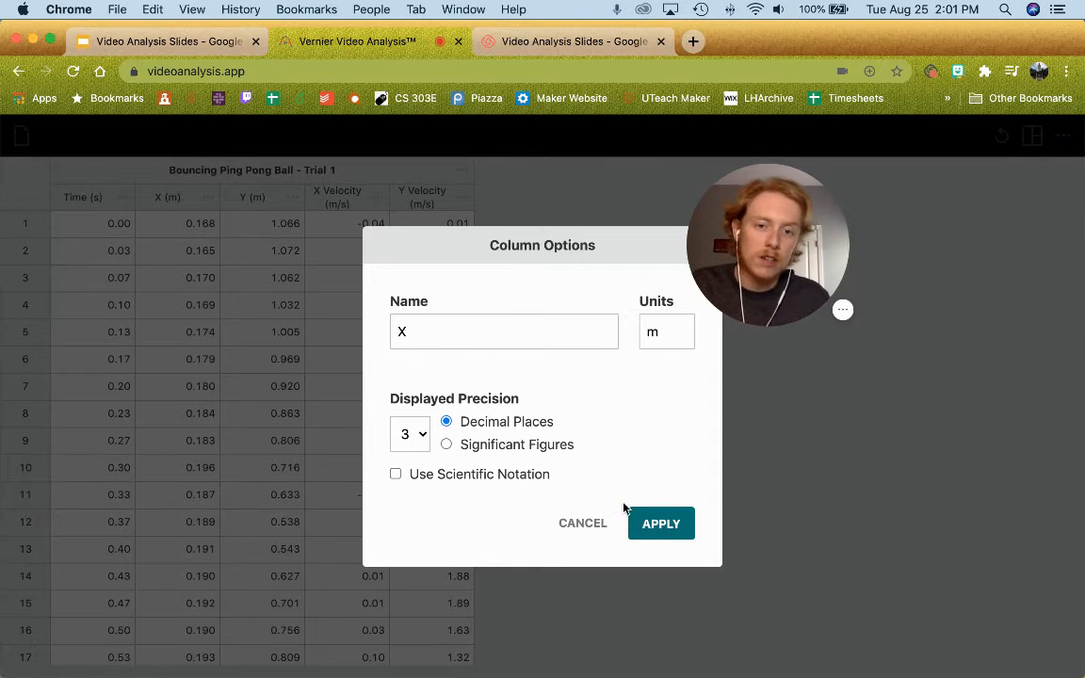
{"action": "left_click", "coordinate": [648, 522]}
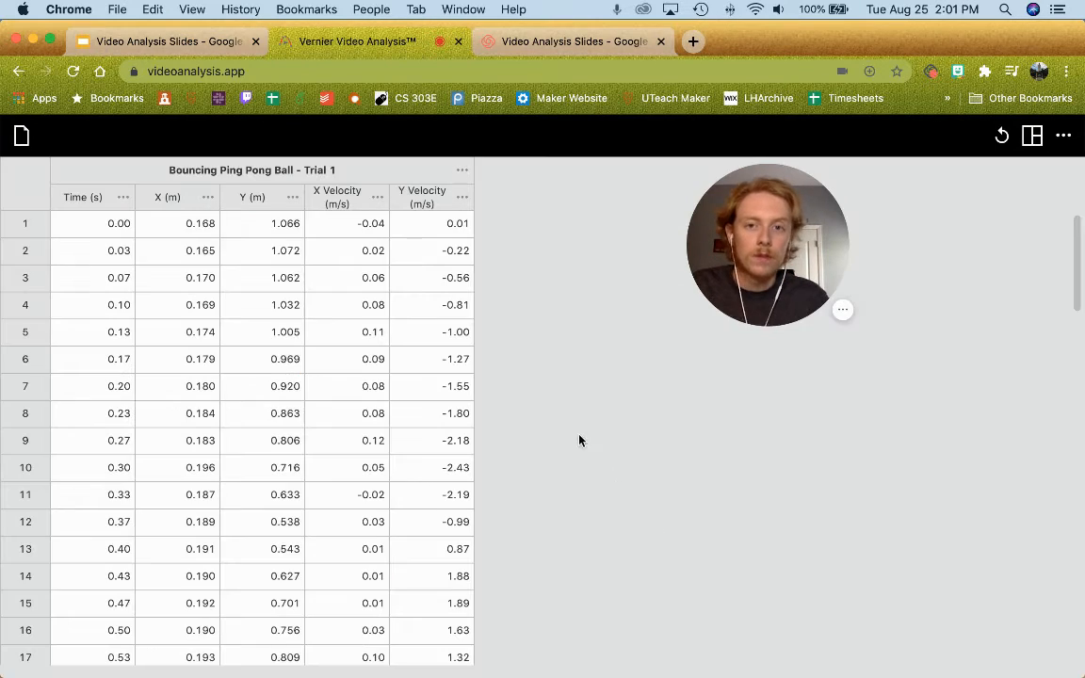
Start a new calculated column in the data table and name it "Y Acceleration".
{"action": "left_click", "coordinate": [461, 198]}
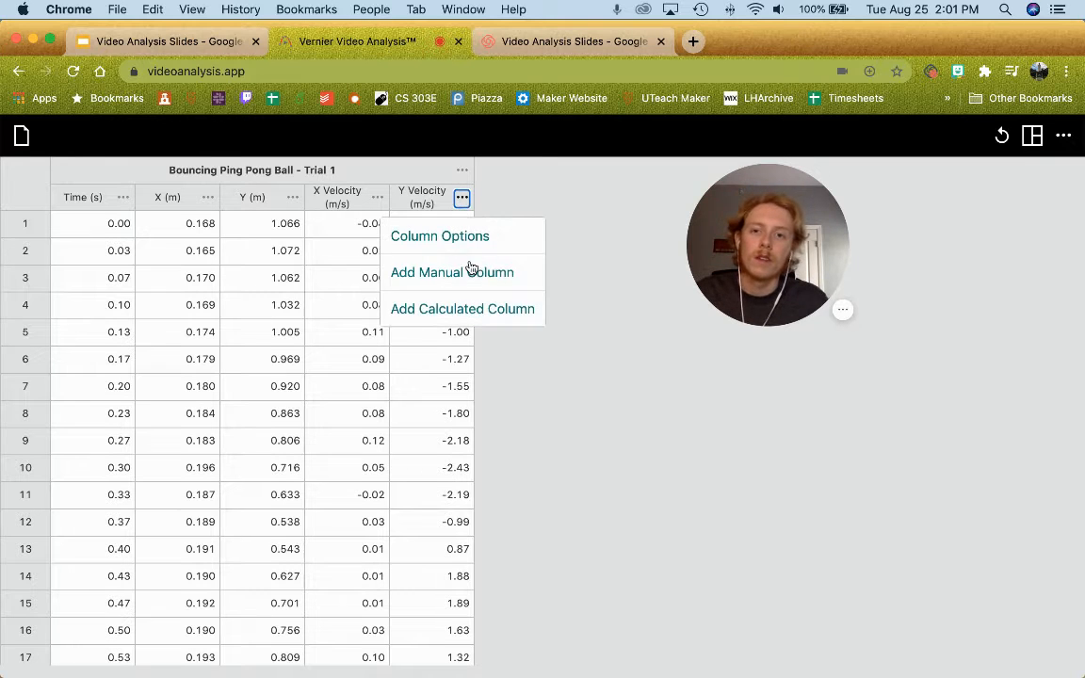
{"action": "left_click", "coordinate": [462, 311]}
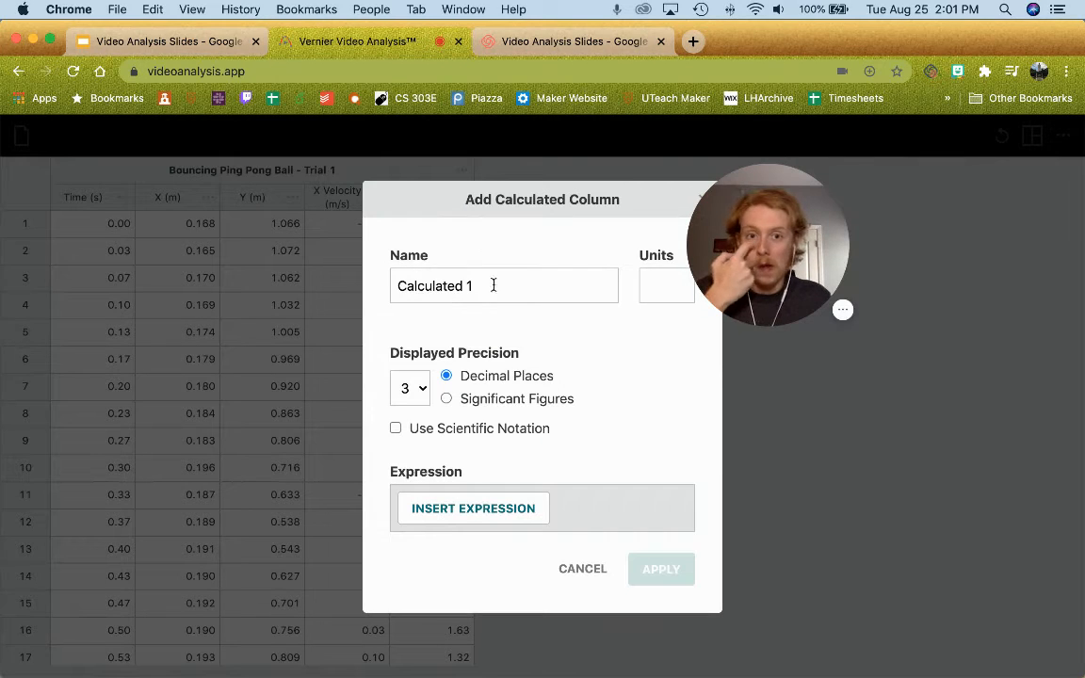
{"action": "triple_click", "coordinate": [461, 285]}
{"action": "key", "text": "Left"}
{"action": "key", "text": "Right"}
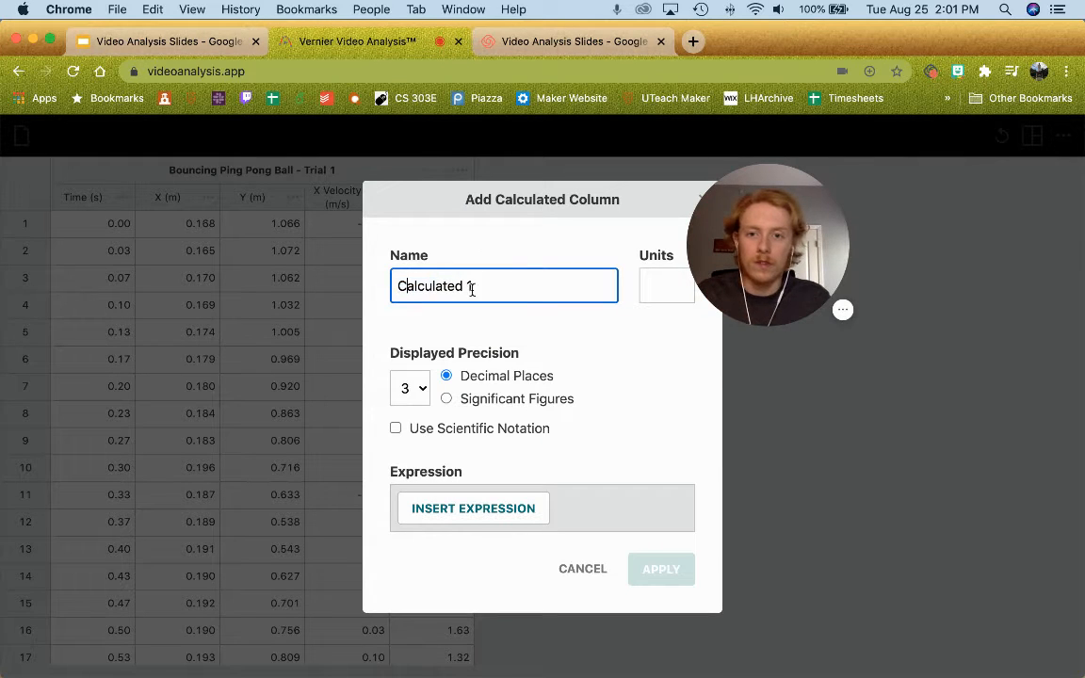
{"action": "left_click_drag", "start_coordinate": [479, 286], "coordinate": [395, 285]}
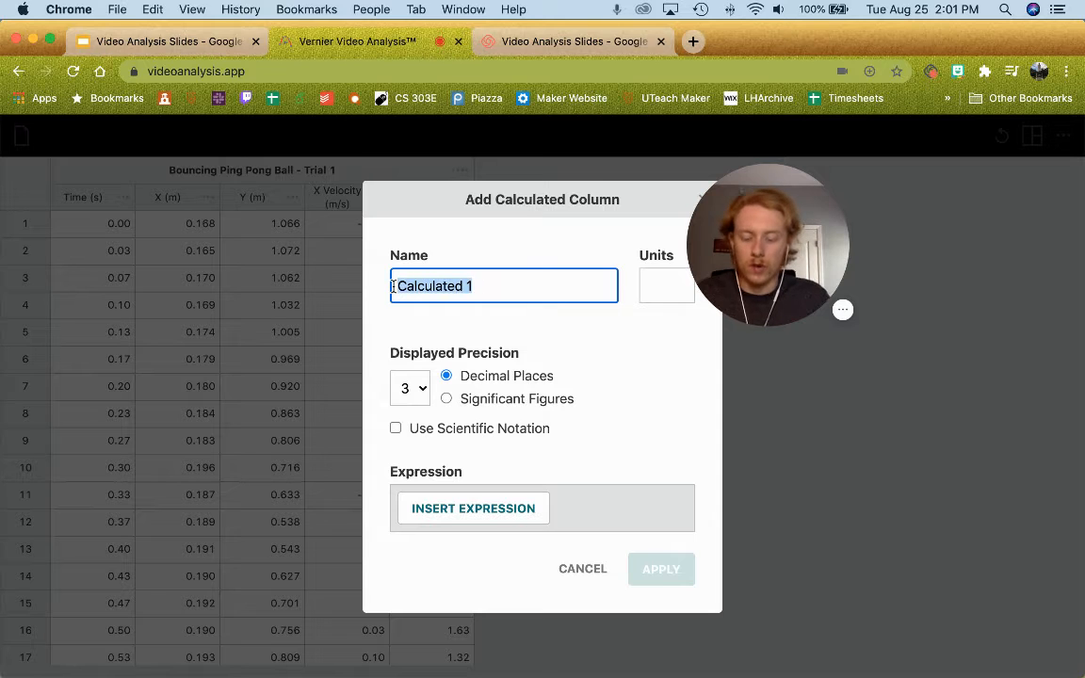
{"action": "type", "text": "Y Accle"}
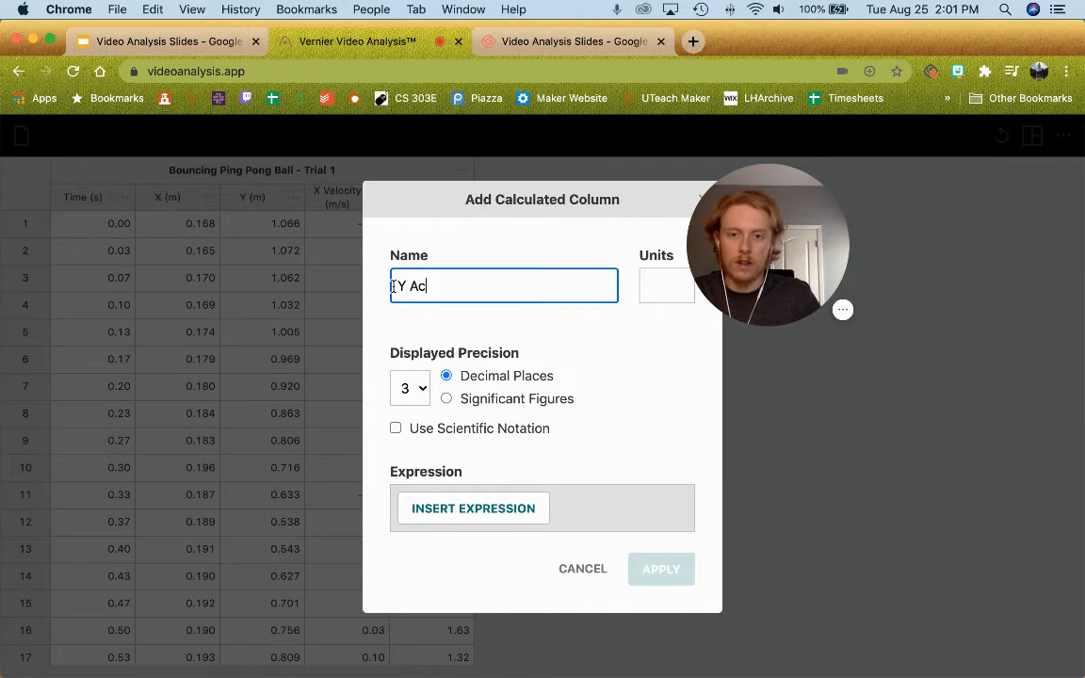
{"action": "key", "text": "BackSpace"}
{"action": "key", "text": "BackSpace"}
{"action": "type", "text": "el"}
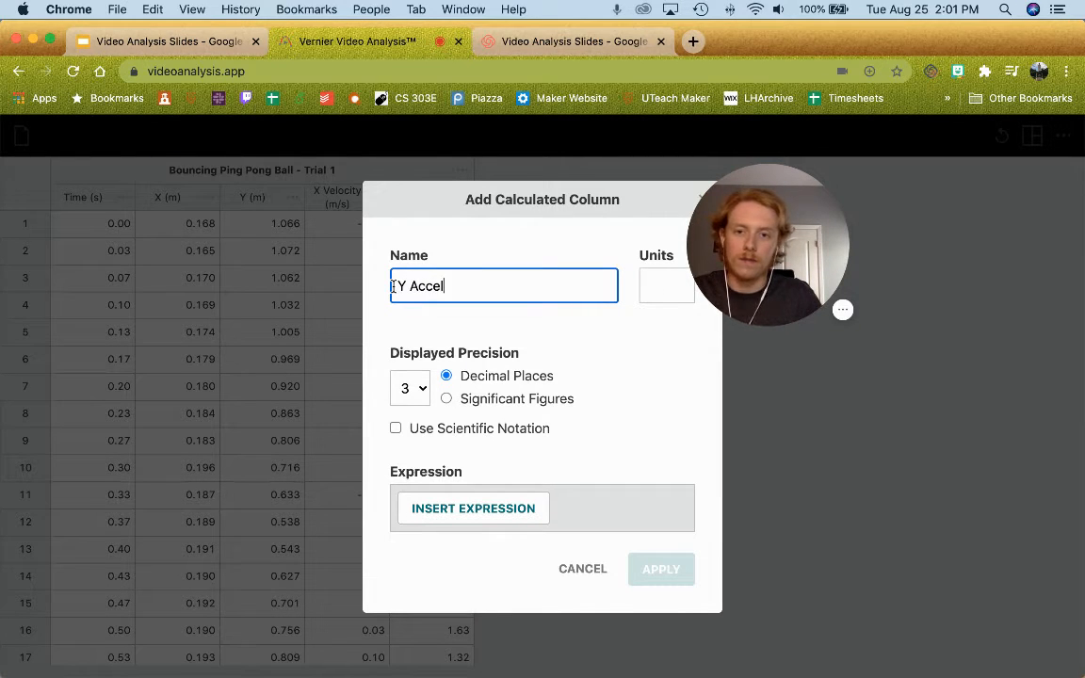
{"action": "type", "text": "eration"}
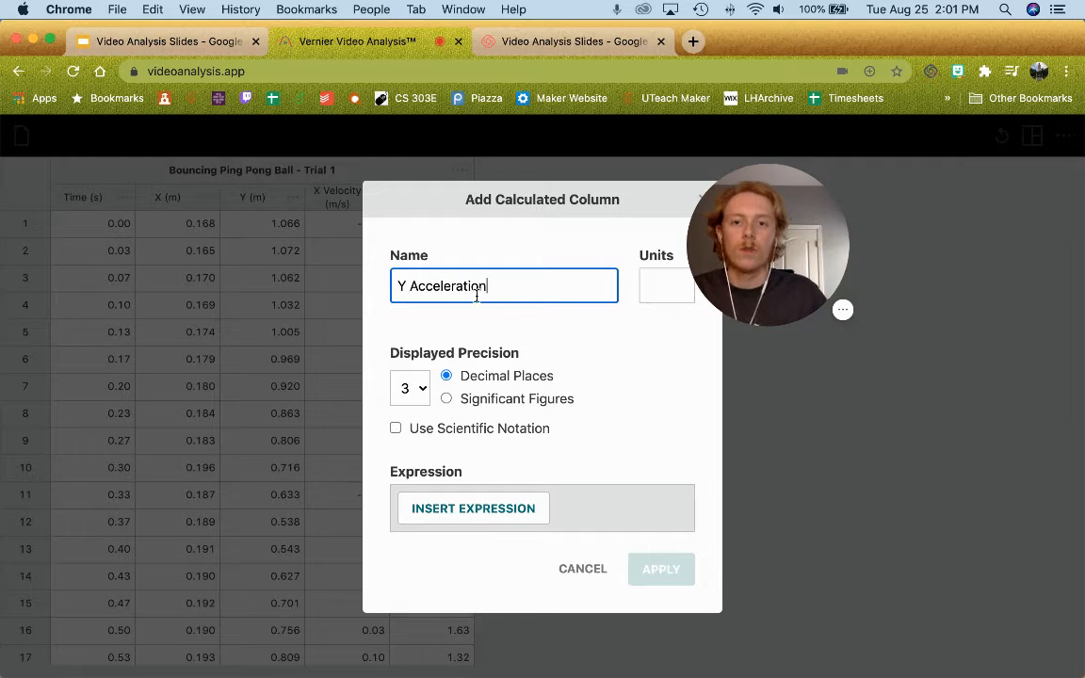
Set the Y Acceleration column's units to m/s^2.
{"action": "left_click", "coordinate": [647, 284]}
{"action": "left_click_drag", "start_coordinate": [815, 246], "coordinate": [936, 233]}
{"action": "left_click", "coordinate": [649, 285]}
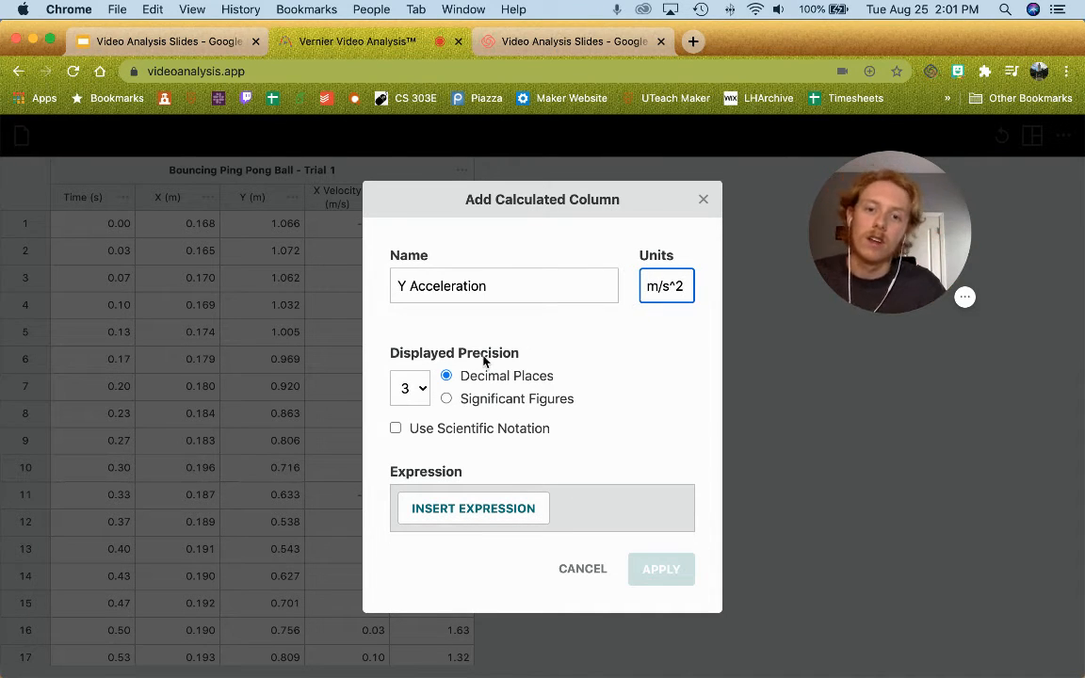
Insert the 2nd Derivative(Y, X) expression for the calculated column and choose Y as its Column Y.
{"action": "left_click", "coordinate": [466, 505]}
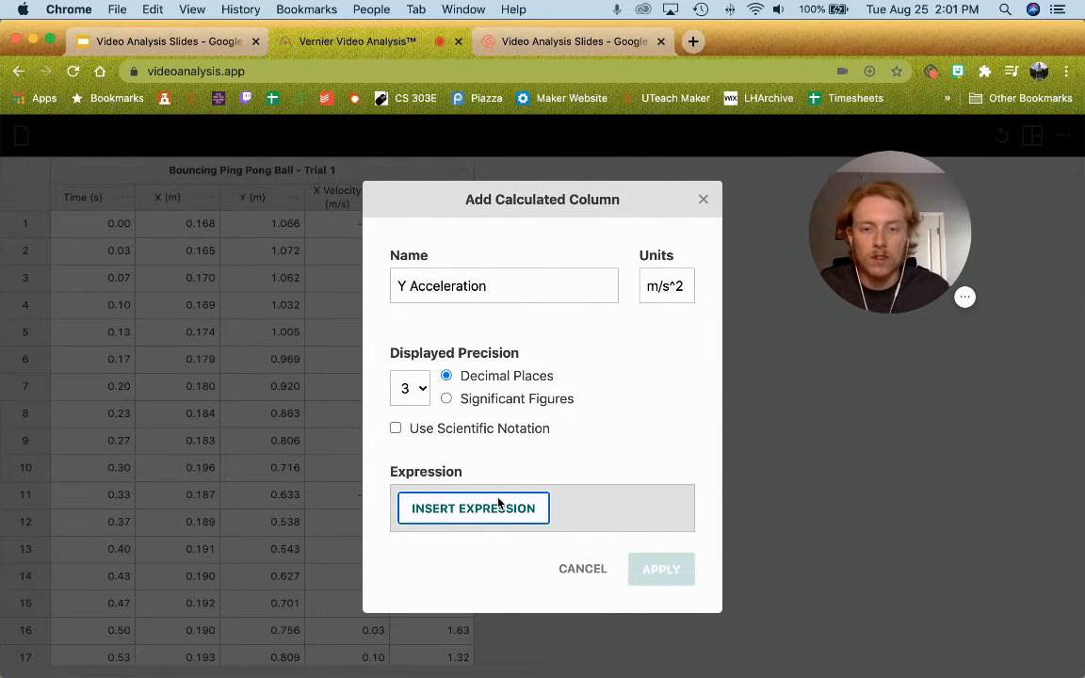
{"action": "left_click", "coordinate": [501, 501]}
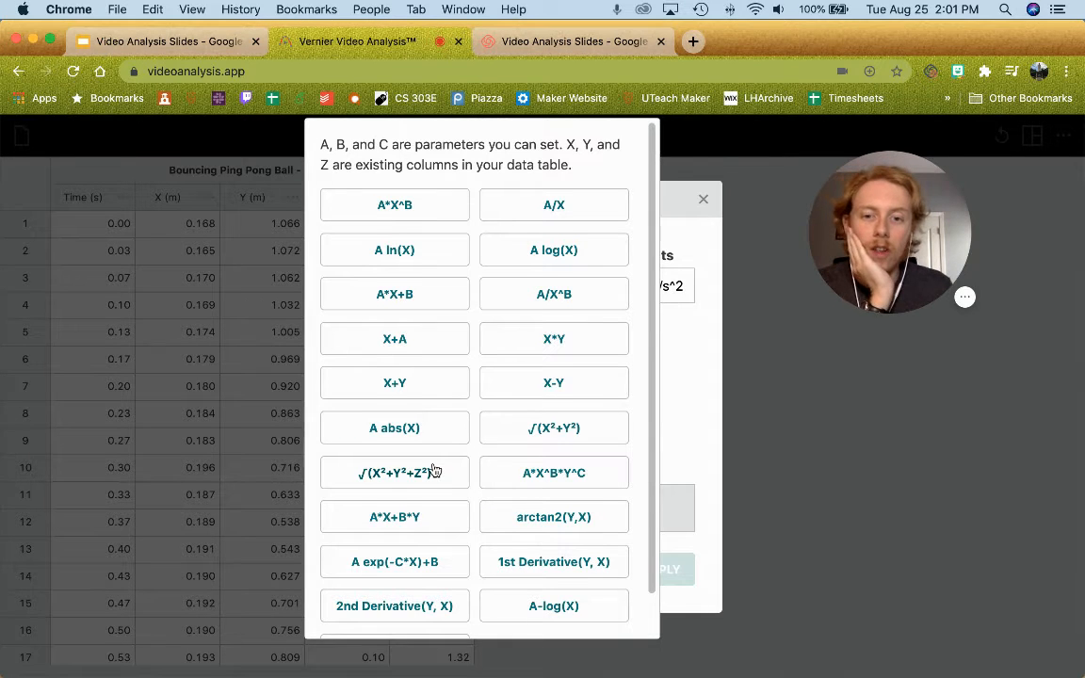
{"action": "scroll", "coordinate": [438, 471], "scroll_direction": "down", "scroll_amount": 1}
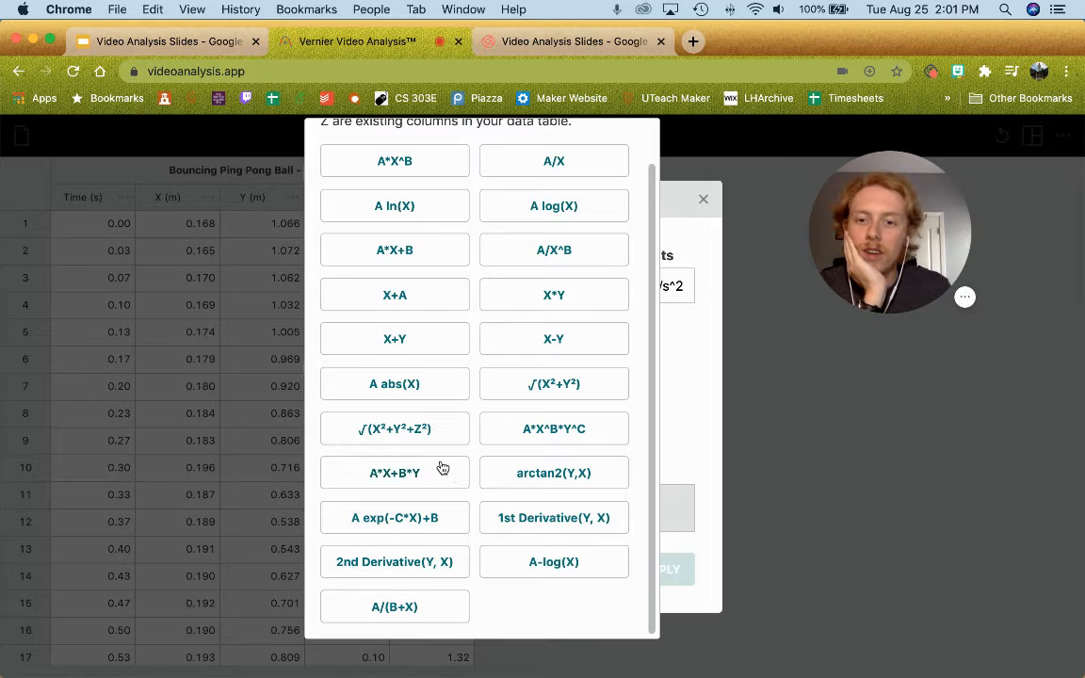
{"action": "scroll", "coordinate": [443, 468], "scroll_direction": "up", "scroll_amount": 1}
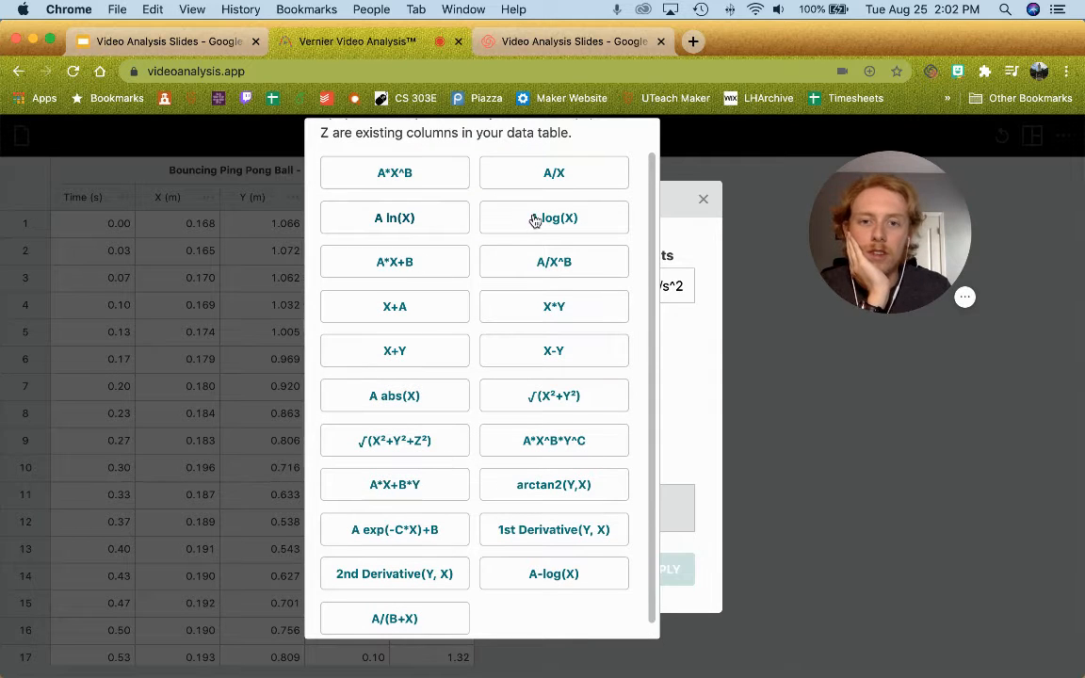
{"action": "scroll", "coordinate": [414, 320], "scroll_direction": "down", "scroll_amount": 1}
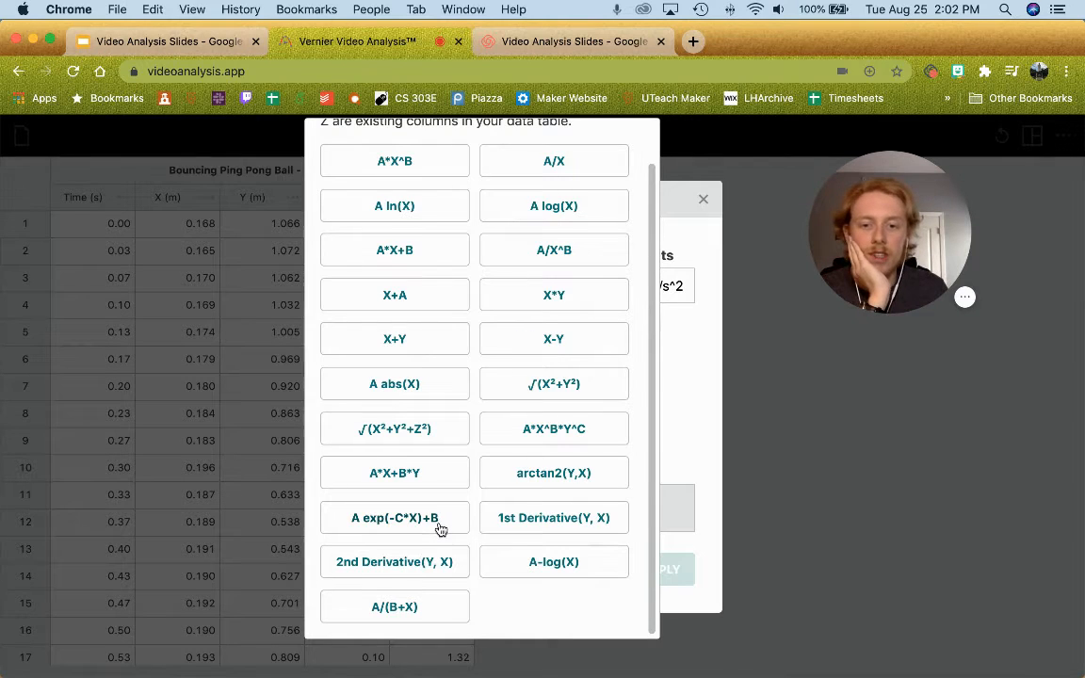
{"action": "left_click", "coordinate": [399, 574]}
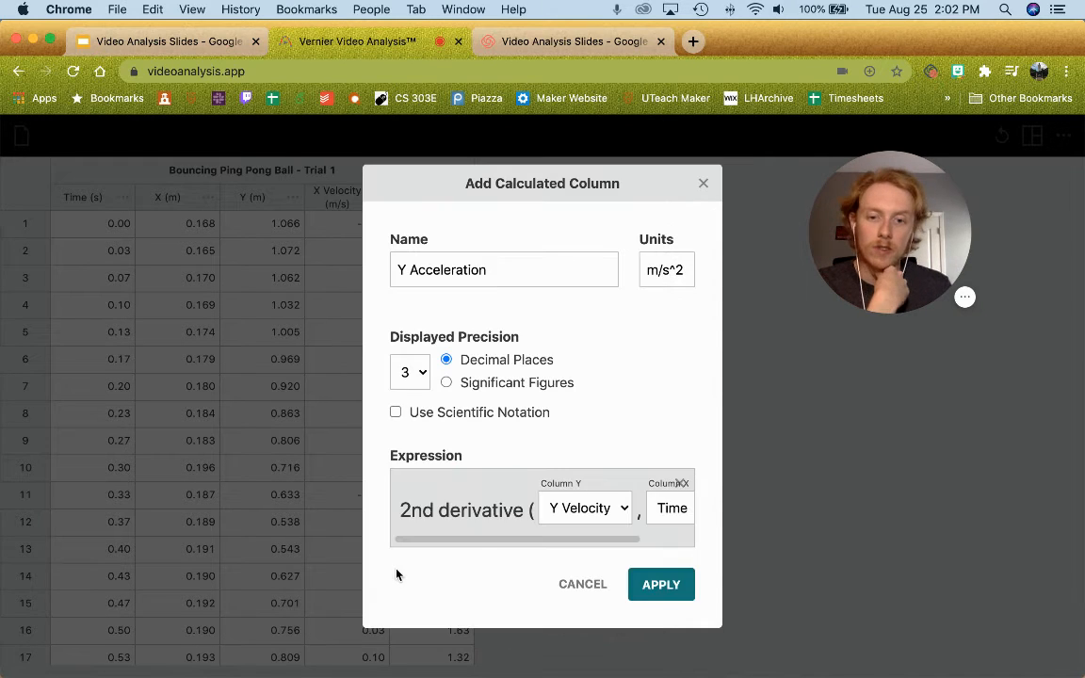
{"action": "left_click", "coordinate": [622, 508]}
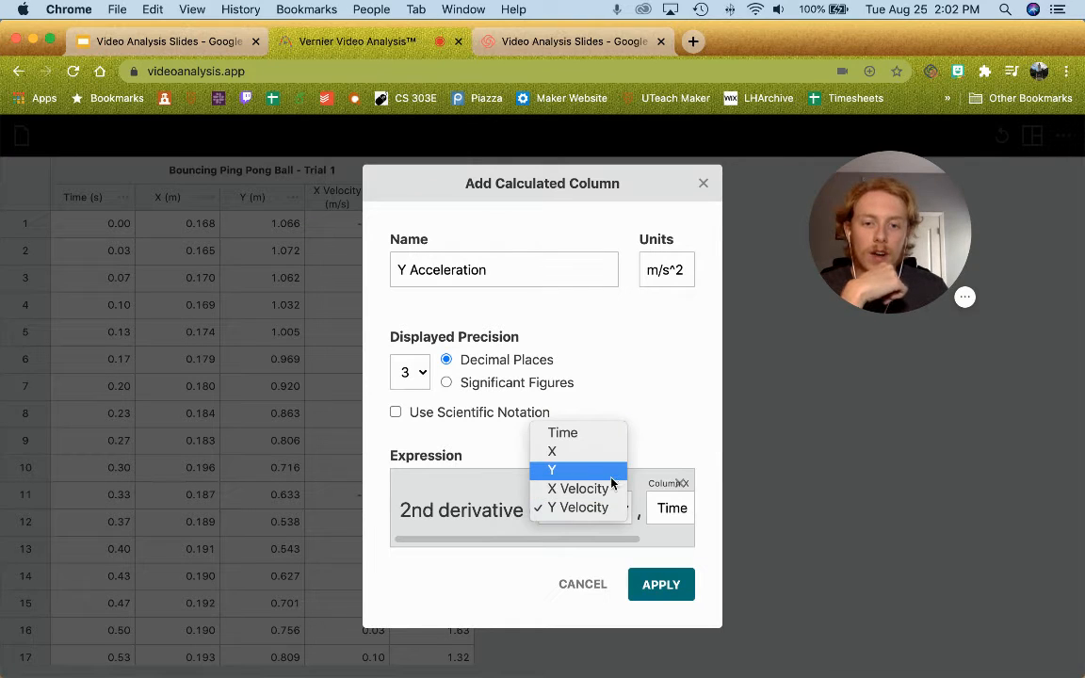
{"action": "left_click", "coordinate": [611, 479]}
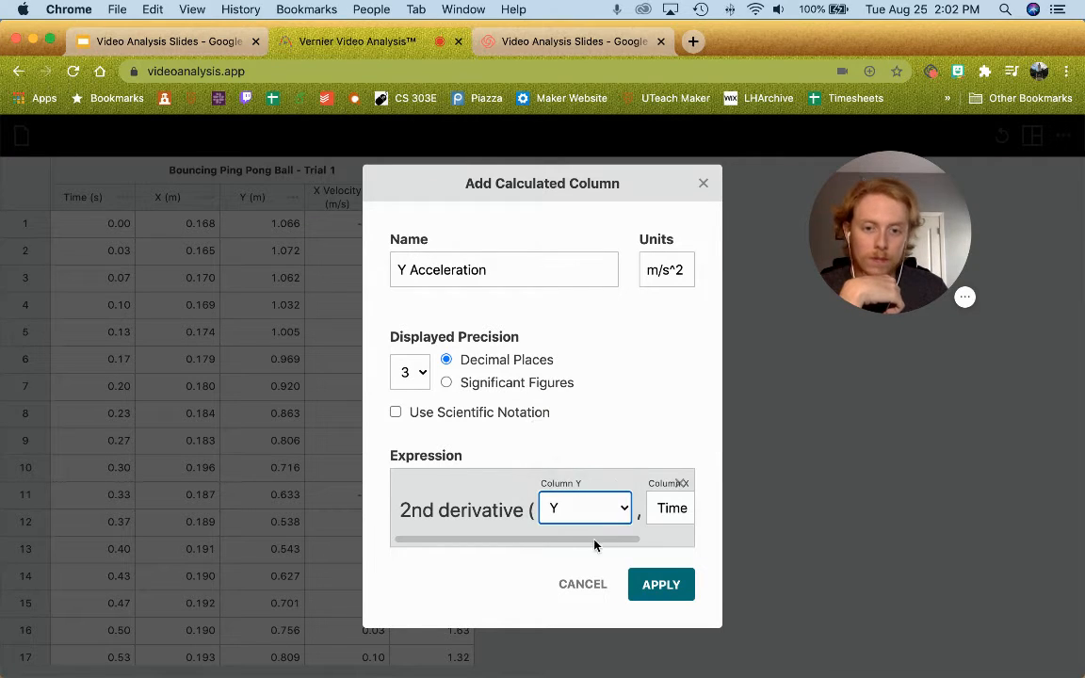
Check that the expression uses Y and Time, and apply the Y Acceleration calculated column to the data table.
{"action": "left_click_drag", "start_coordinate": [595, 543], "coordinate": [695, 547]}
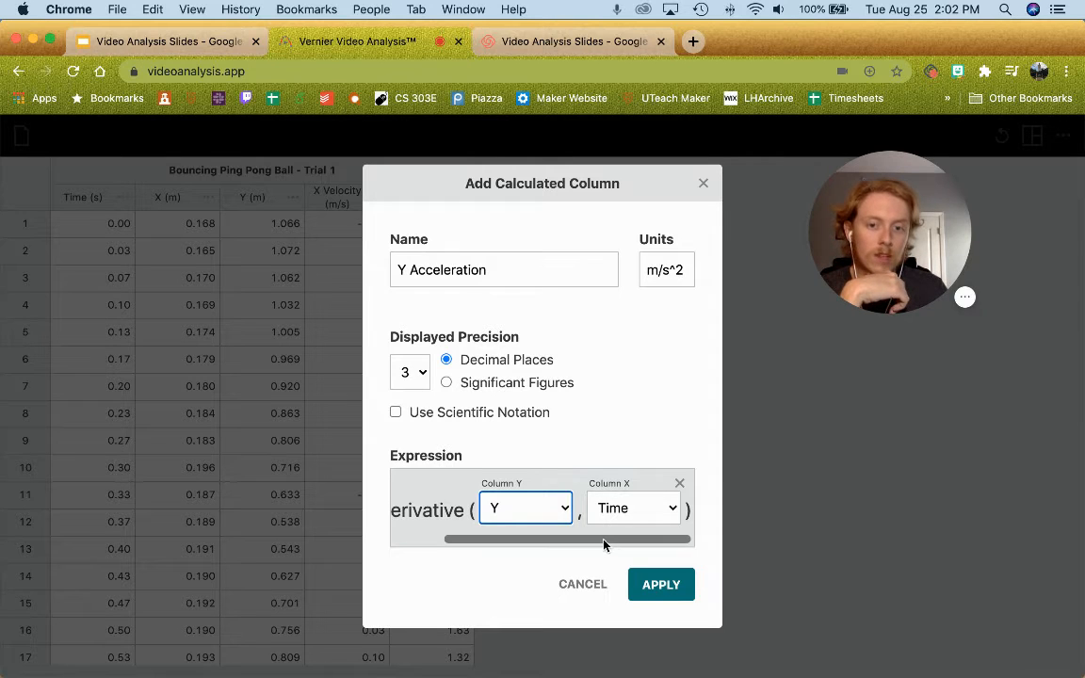
{"action": "left_click_drag", "start_coordinate": [629, 543], "coordinate": [515, 542]}
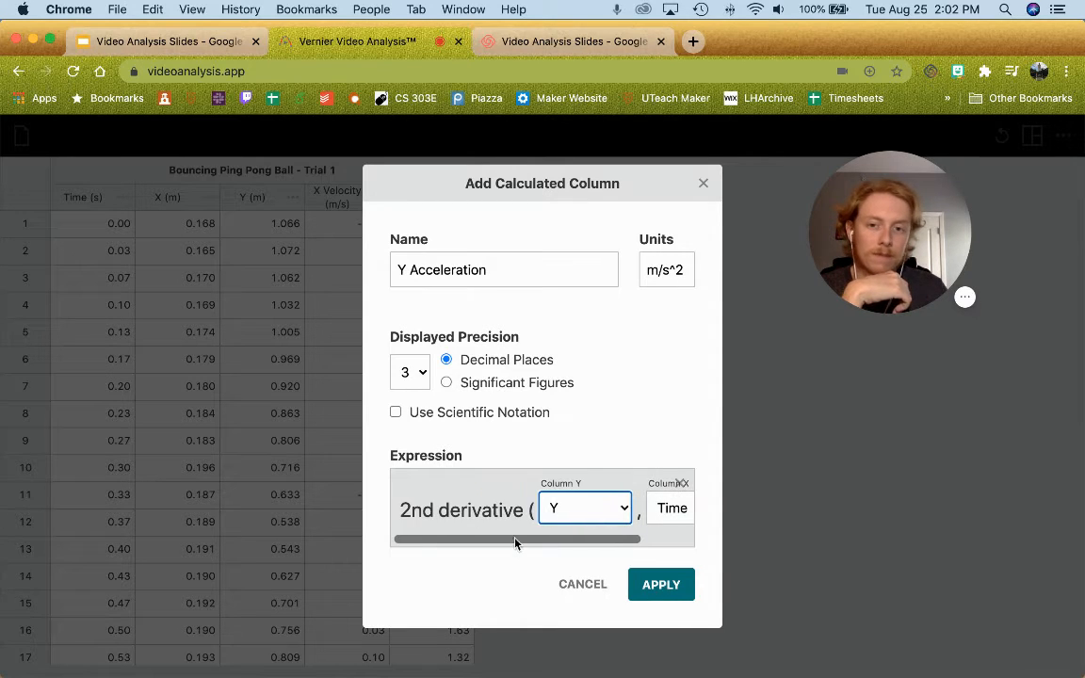
{"action": "left_click", "coordinate": [660, 589]}
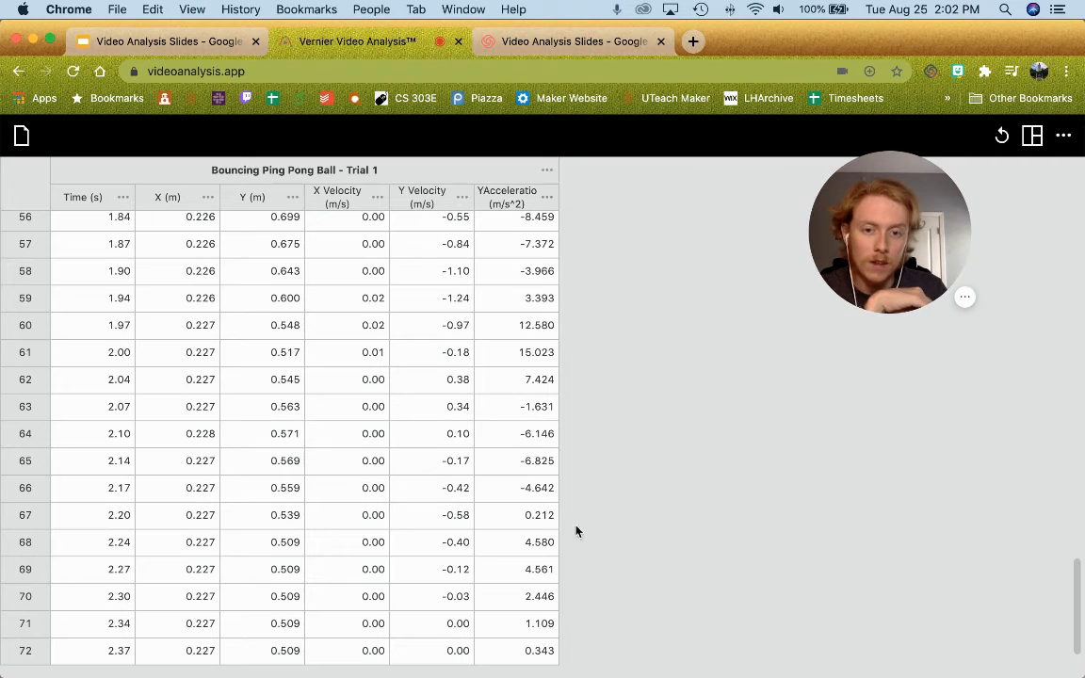
Review the calculated Y Acceleration values throughout the rows of the data table.
{"action": "scroll", "coordinate": [500, 382], "scroll_direction": "up", "scroll_amount": 5}
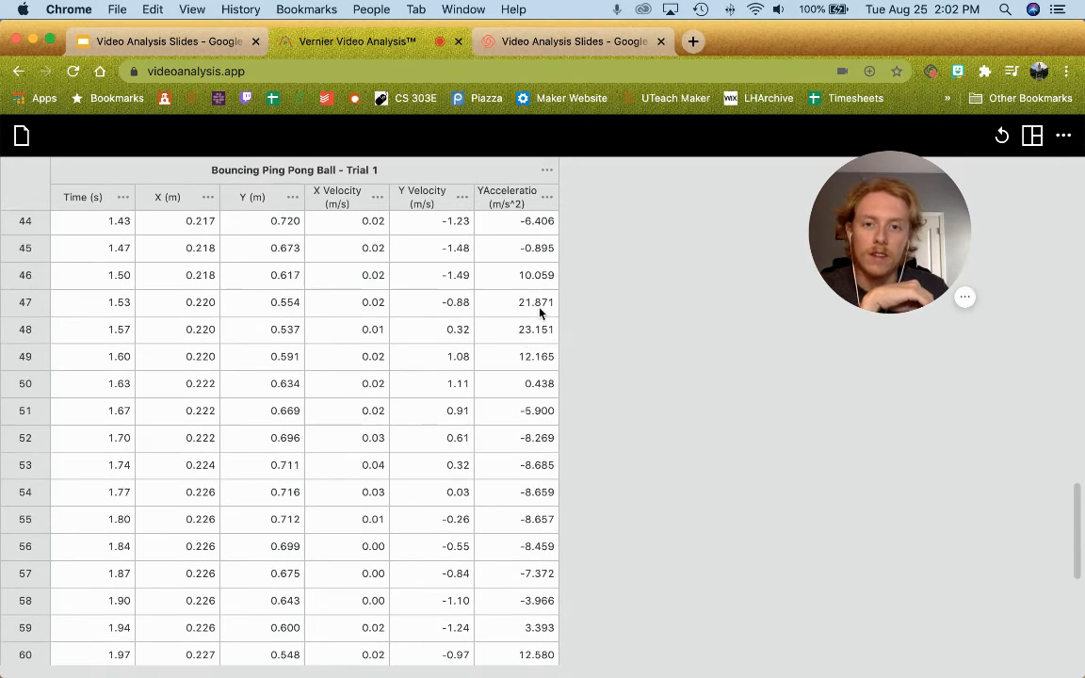
{"action": "scroll", "coordinate": [540, 305], "scroll_direction": "up", "scroll_amount": 8}
{"action": "scroll", "coordinate": [533, 301], "scroll_direction": "up", "scroll_amount": 2}
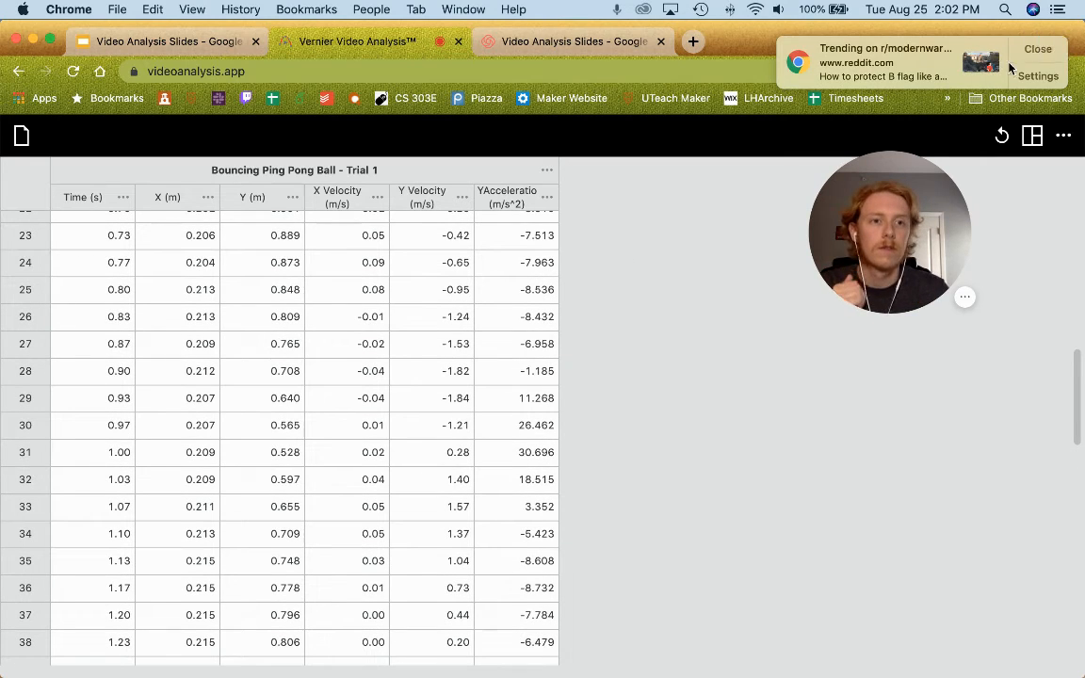
{"action": "scroll", "coordinate": [516, 245], "scroll_direction": "up", "scroll_amount": 6}
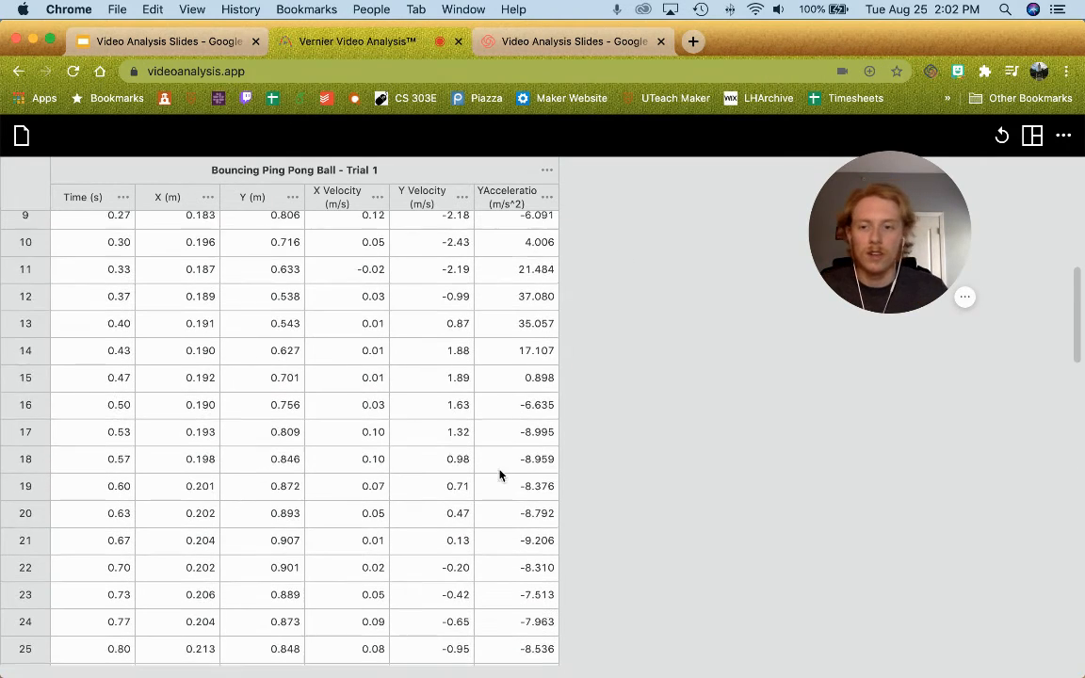
{"action": "scroll", "coordinate": [509, 541], "scroll_direction": "down", "scroll_amount": 2}
{"action": "scroll", "coordinate": [514, 527], "scroll_direction": "down", "scroll_amount": 6}
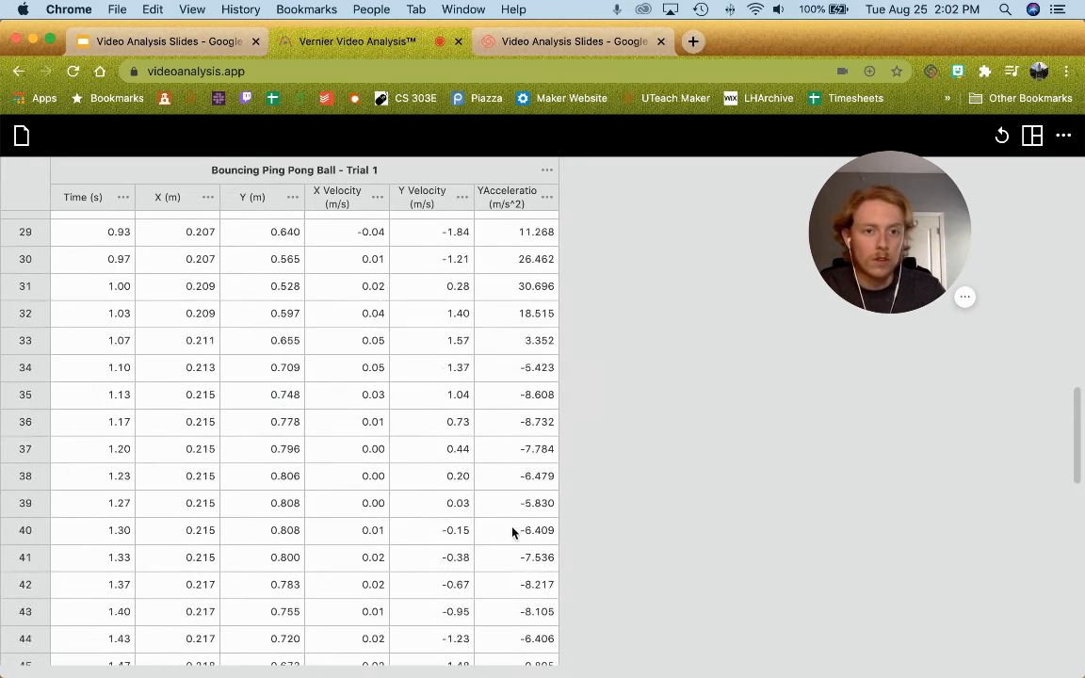
{"action": "scroll", "coordinate": [520, 470], "scroll_direction": "up", "scroll_amount": 10}
Examine the list of expressions available for another calculated column, without adding one.
{"action": "left_click", "coordinate": [547, 198]}
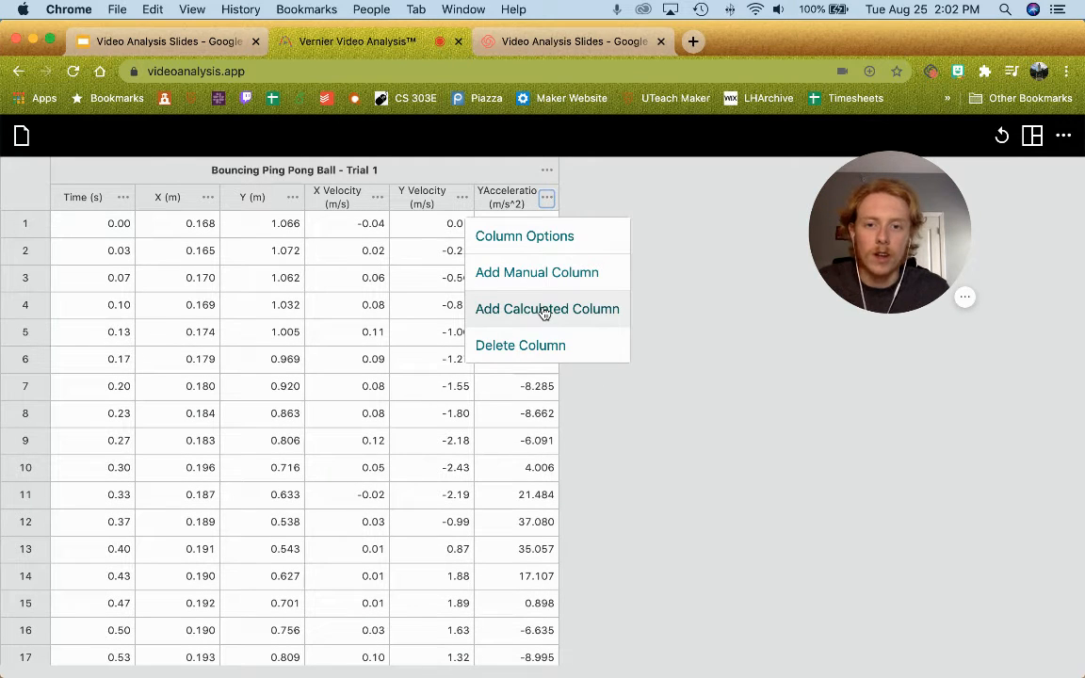
{"action": "left_click", "coordinate": [545, 311]}
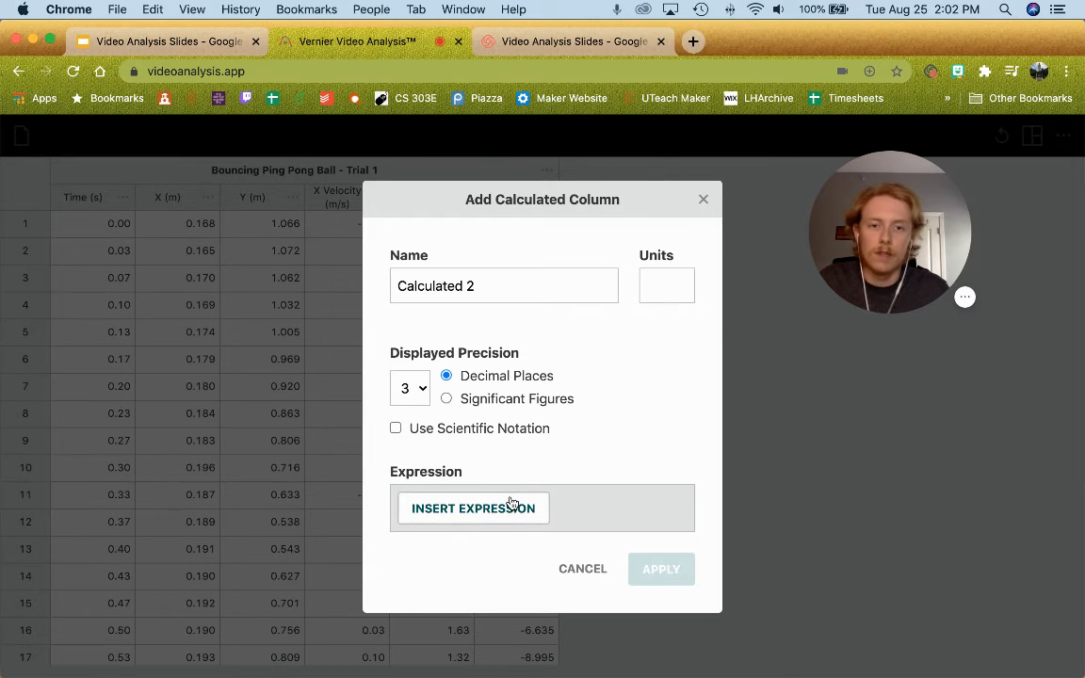
{"action": "left_click", "coordinate": [511, 503]}
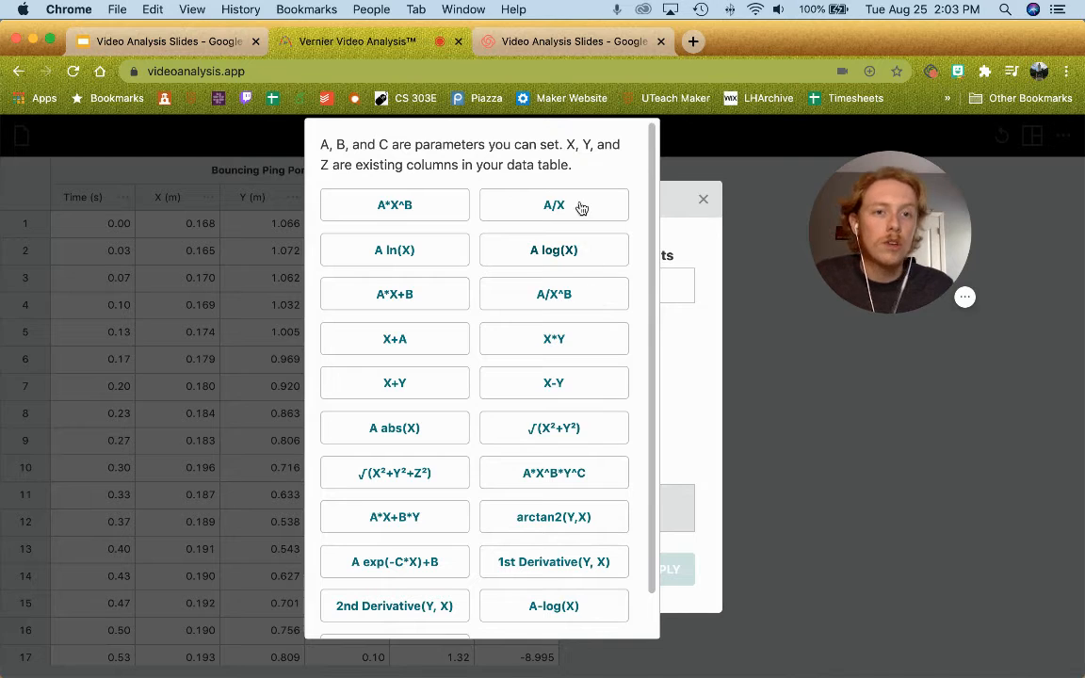
{"action": "scroll", "coordinate": [533, 322], "scroll_direction": "down", "scroll_amount": 2}
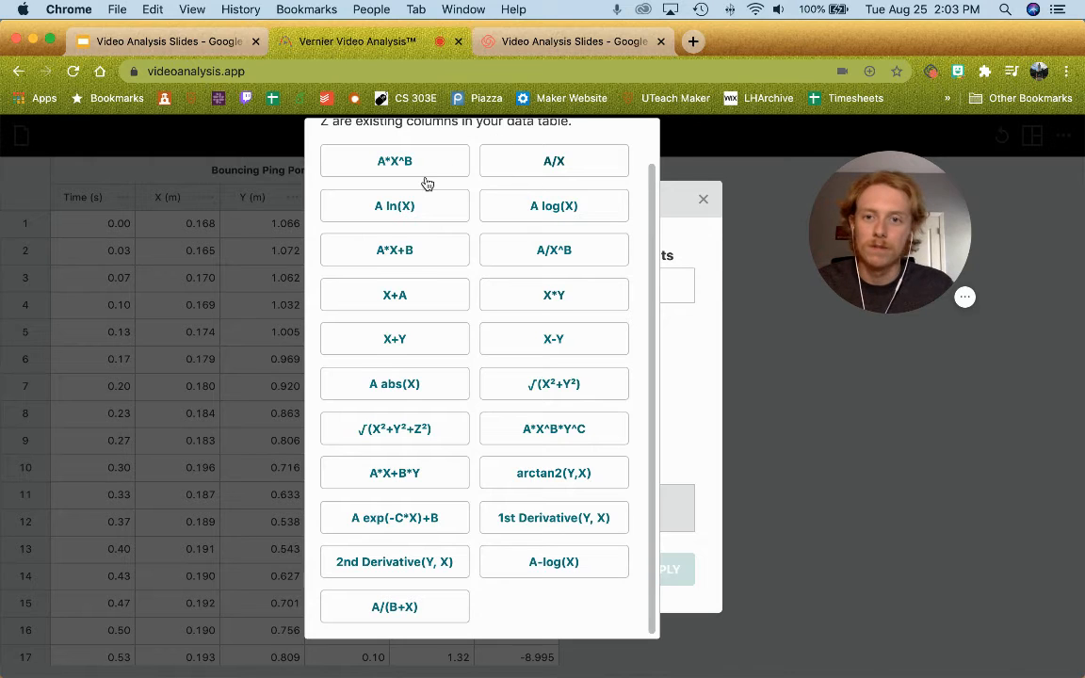
{"action": "scroll", "coordinate": [509, 267], "scroll_direction": "up", "scroll_amount": 2}
{"action": "left_click", "coordinate": [841, 396]}
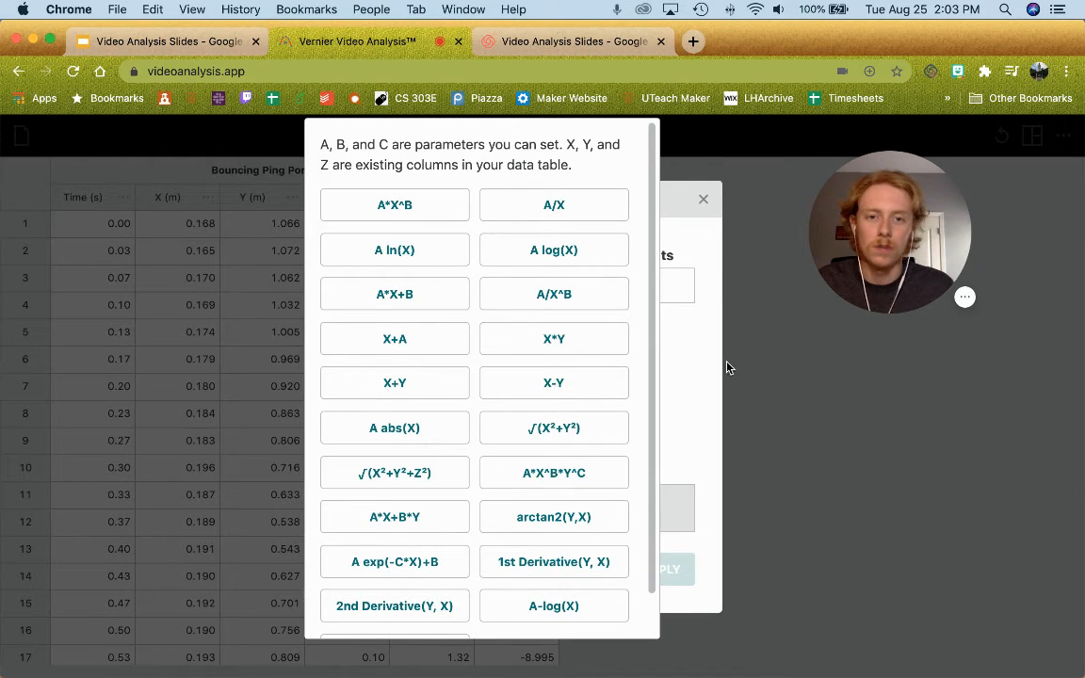
{"action": "scroll", "coordinate": [513, 245], "scroll_direction": "down", "scroll_amount": 2}
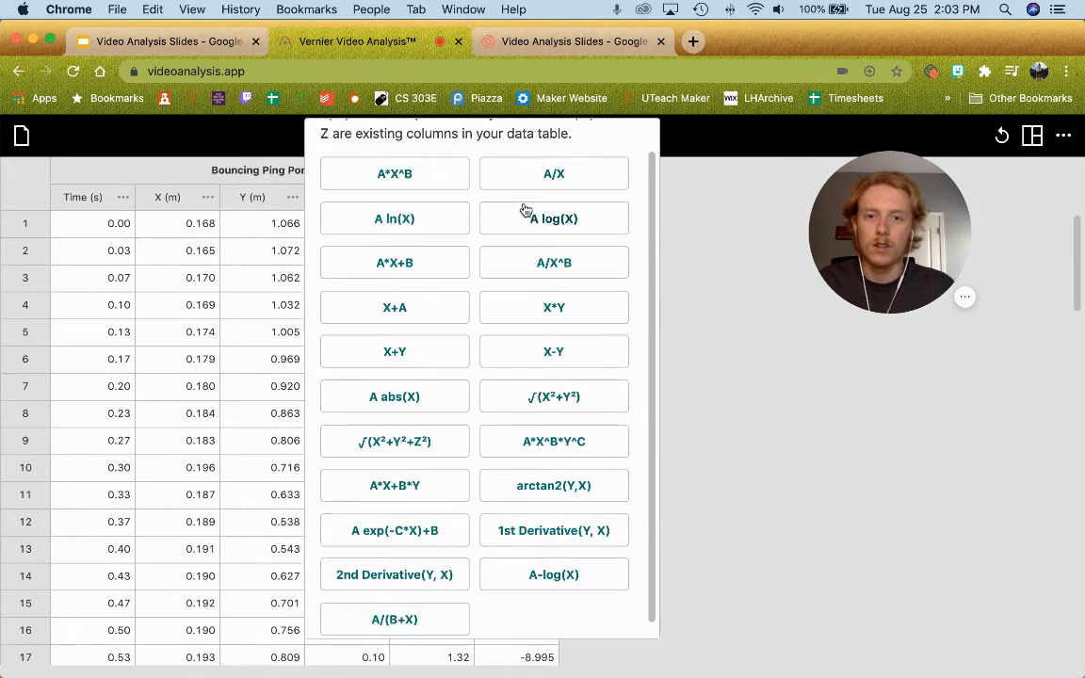
{"action": "left_click", "coordinate": [410, 162]}
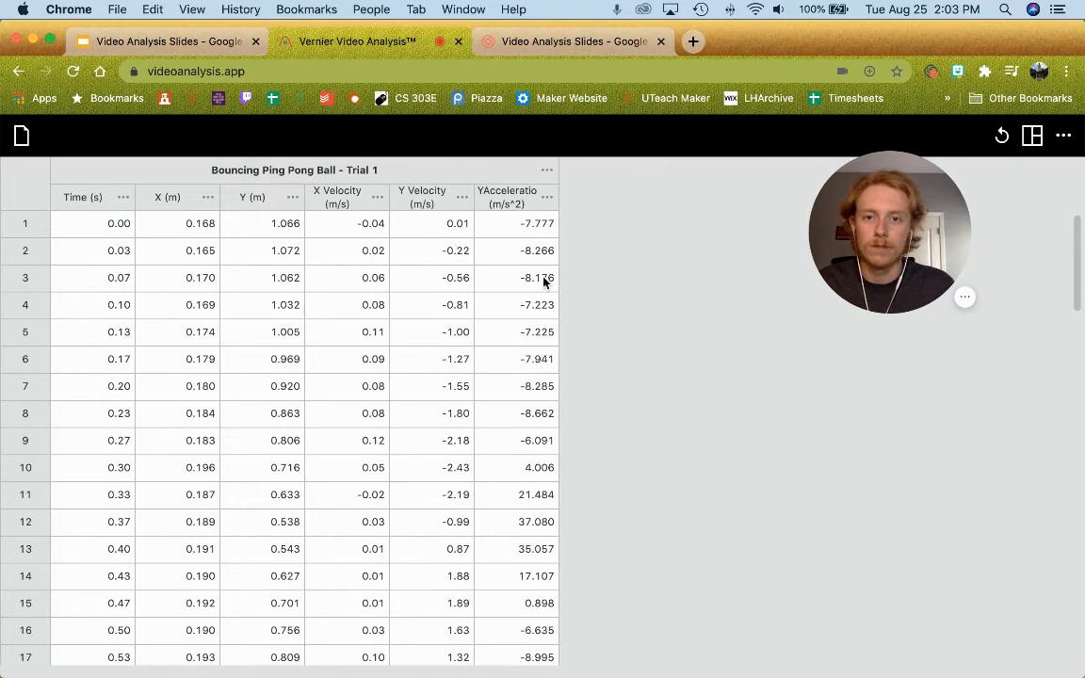
Add a manual column to the data table with a displayed precision of 2 decimal places.
{"action": "left_click", "coordinate": [546, 200]}
{"action": "left_click", "coordinate": [546, 199]}
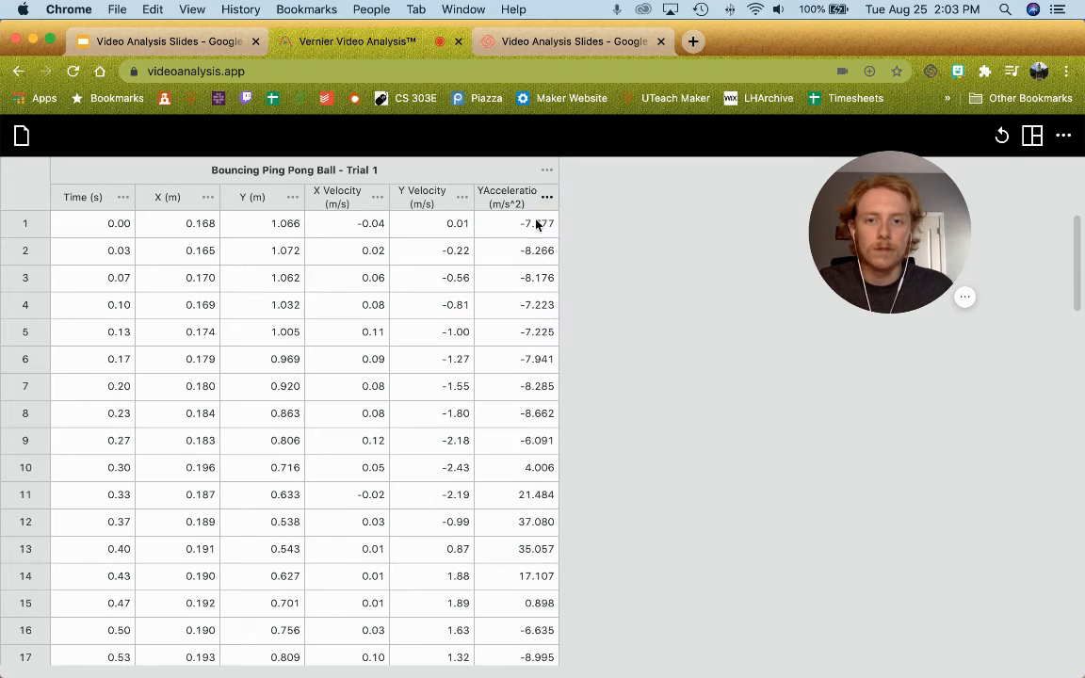
{"action": "left_click", "coordinate": [546, 199]}
{"action": "left_click", "coordinate": [536, 254]}
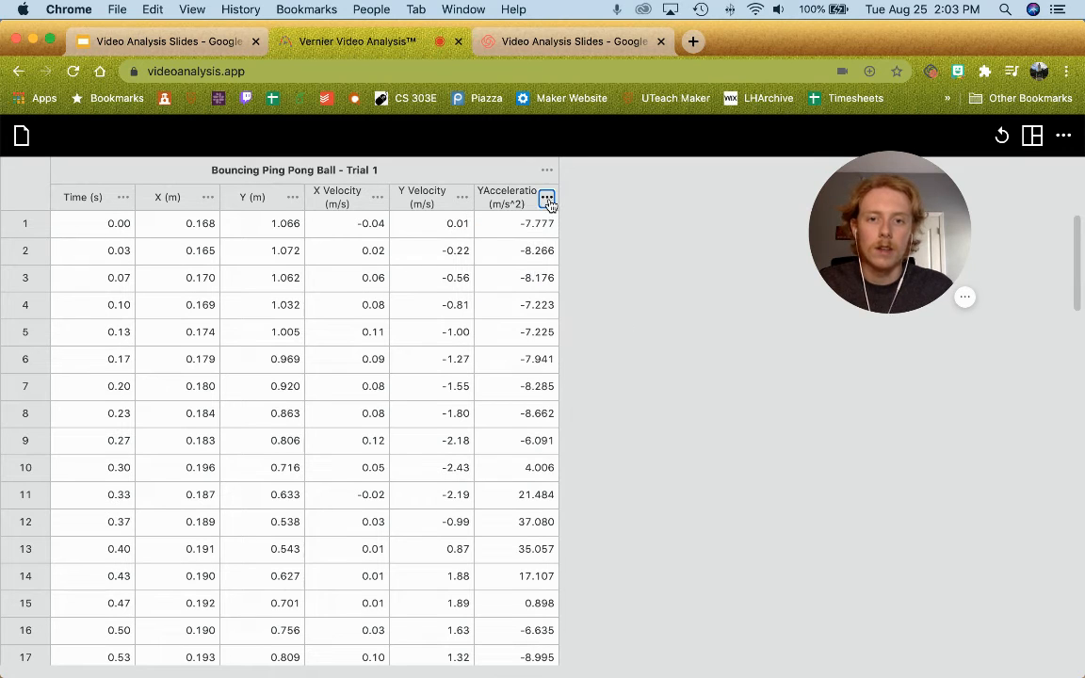
{"action": "left_click", "coordinate": [546, 199]}
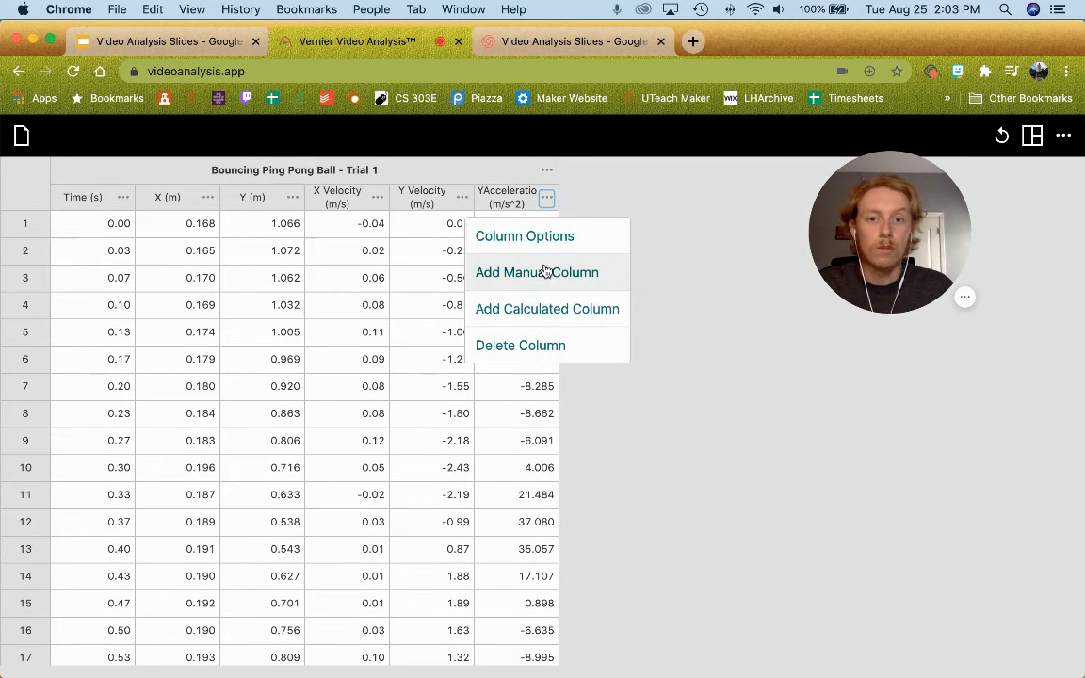
{"action": "left_click", "coordinate": [544, 274]}
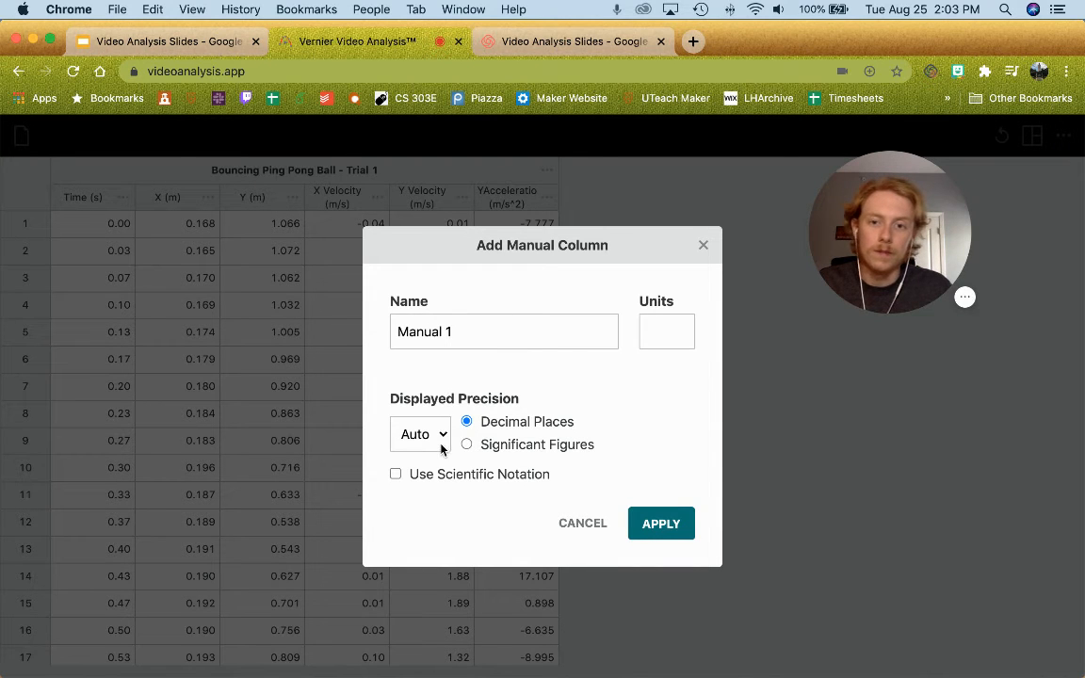
{"action": "left_click", "coordinate": [443, 449]}
{"action": "left_click", "coordinate": [419, 488]}
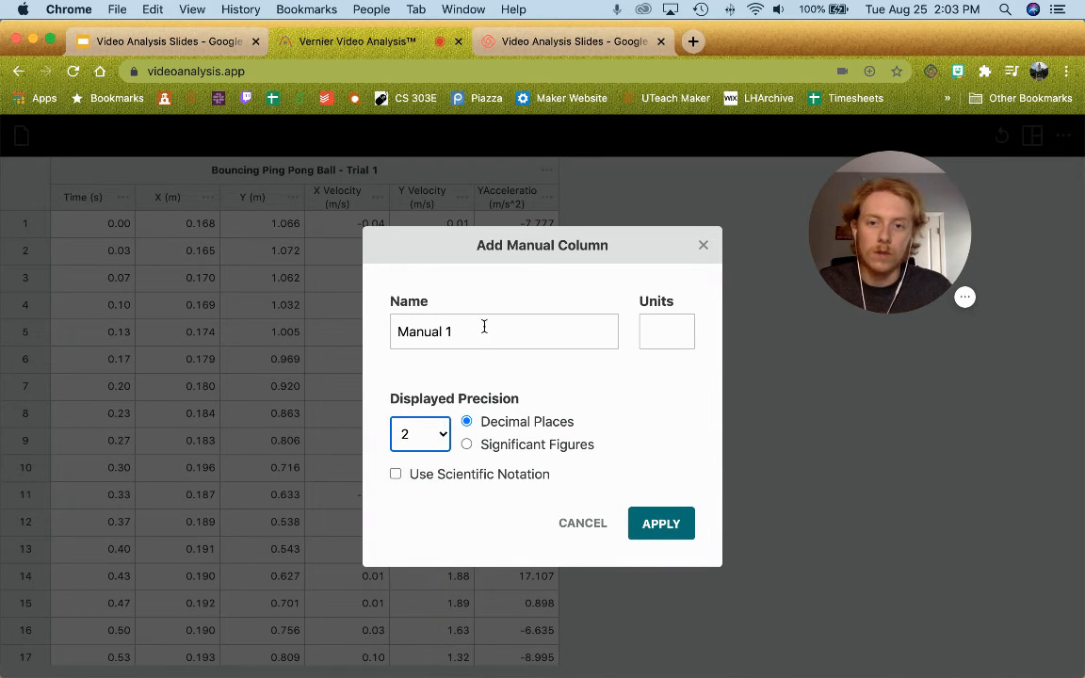
{"action": "left_click", "coordinate": [634, 538]}
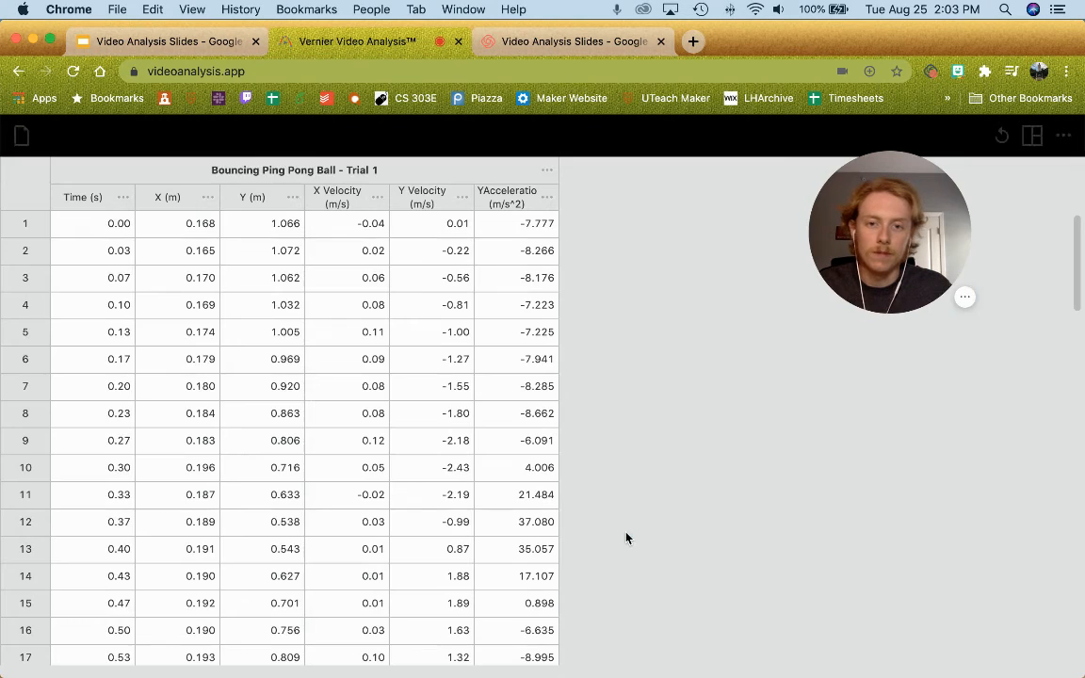
Enter 11100 in row 1 and 123 in row 2 of the manual column.
{"action": "left_click", "coordinate": [581, 227]}
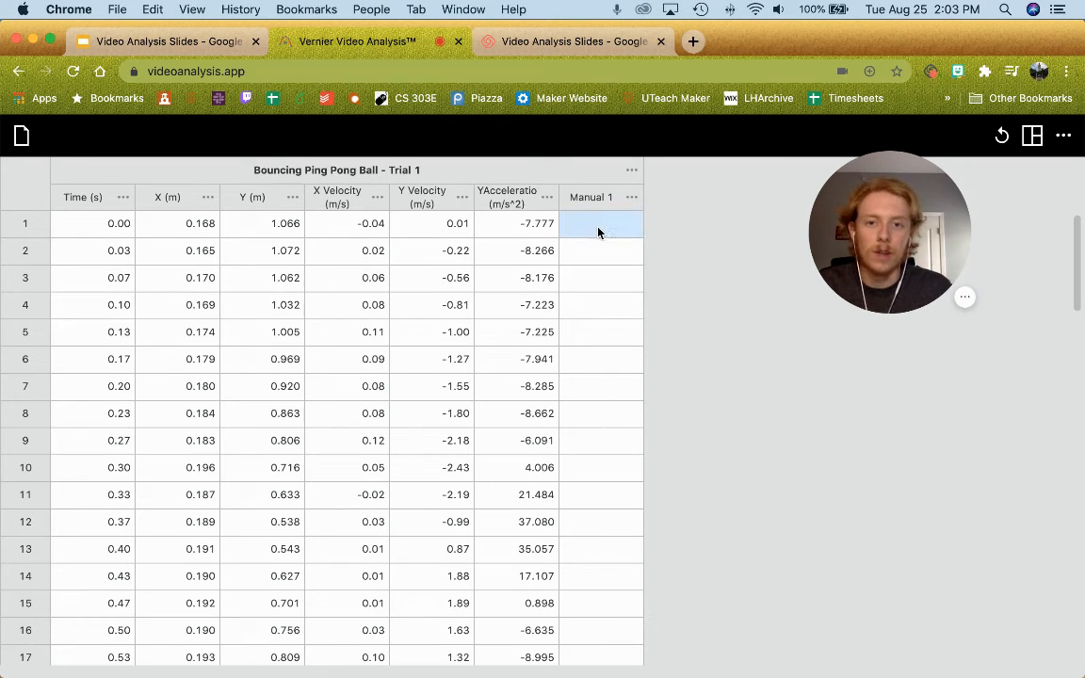
{"action": "type", "text": "1"}
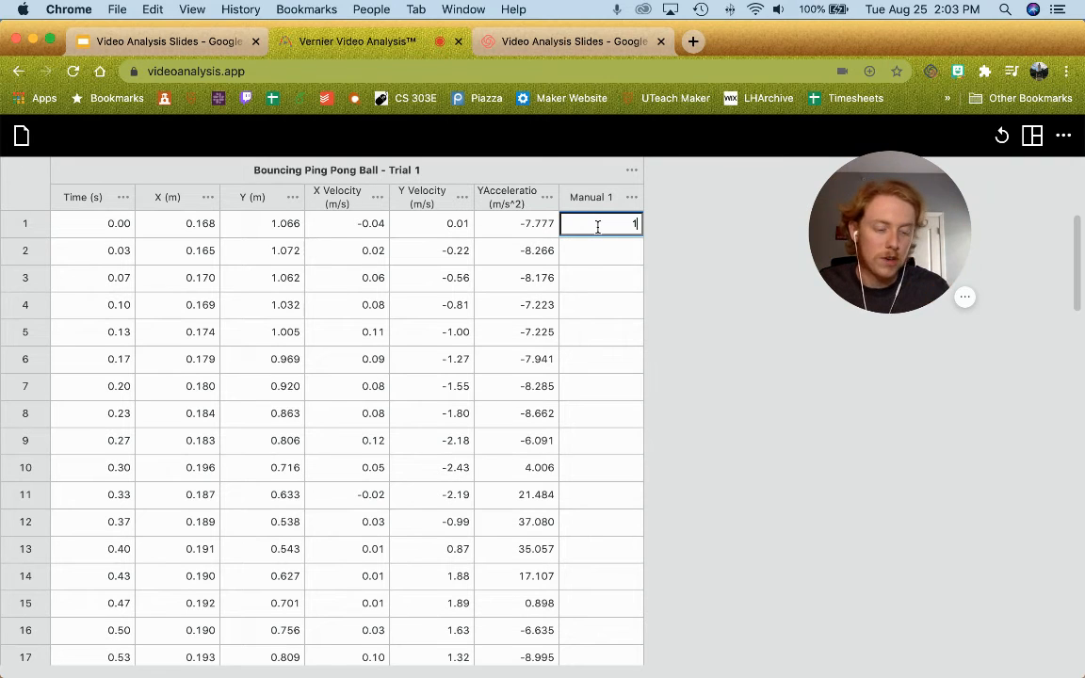
{"action": "type", "text": "1100"}
{"action": "left_click", "coordinate": [622, 258]}
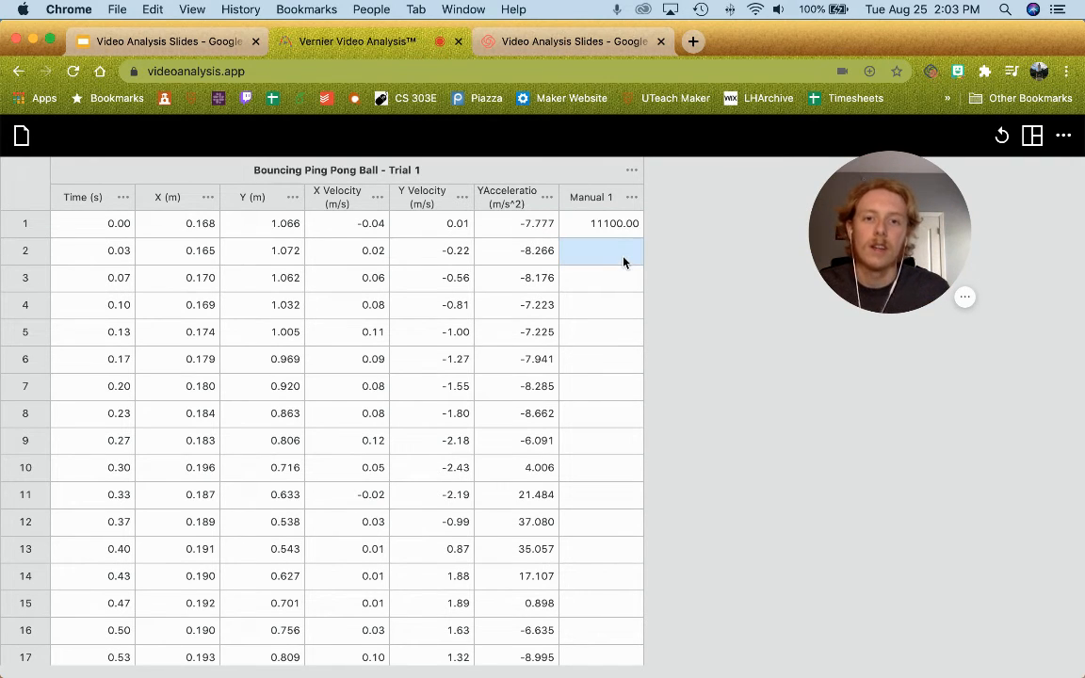
{"action": "type", "text": "123"}
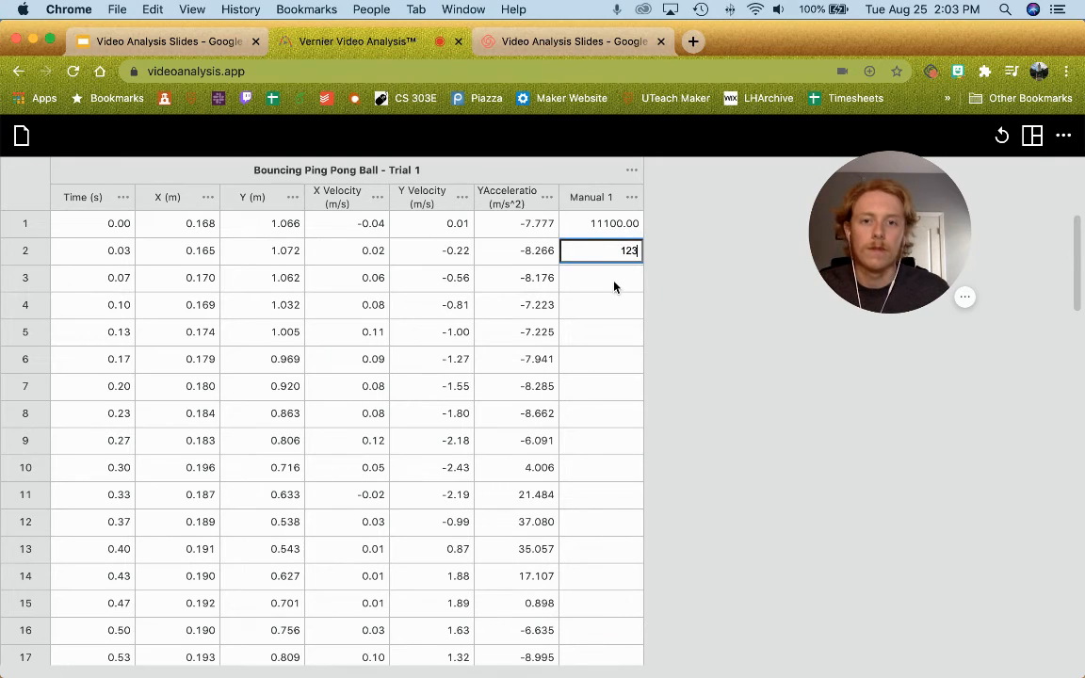
{"action": "left_click", "coordinate": [613, 289]}
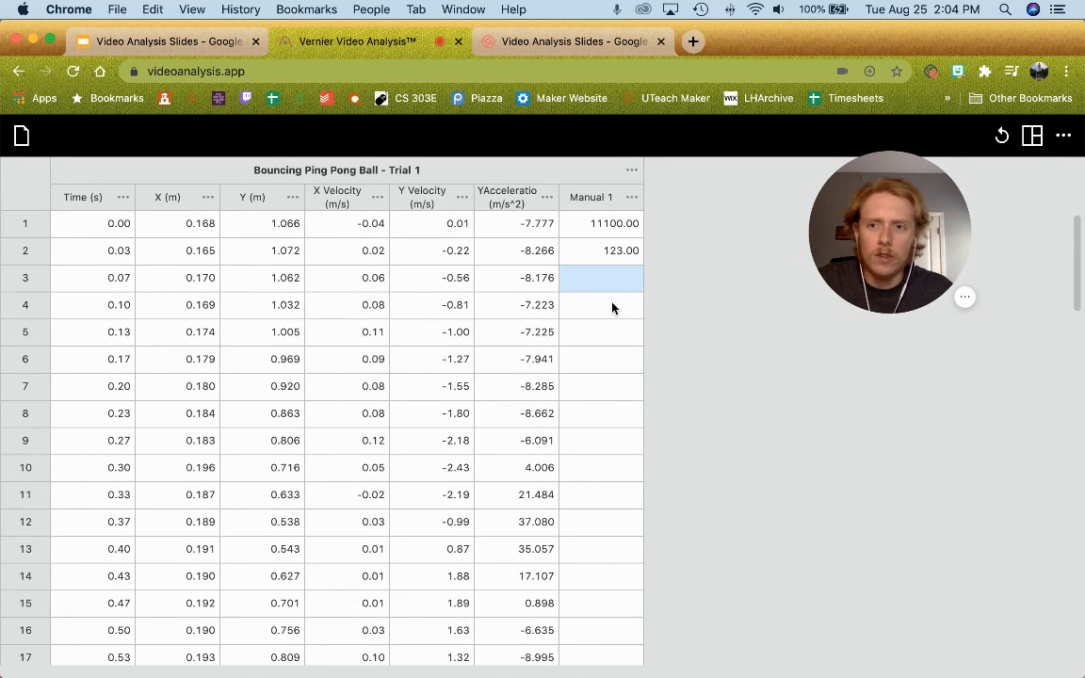
Copy the row 2 value of the manual column into its rows 3 and 4.
{"action": "scroll", "coordinate": [512, 421], "scroll_direction": "down", "scroll_amount": 1}
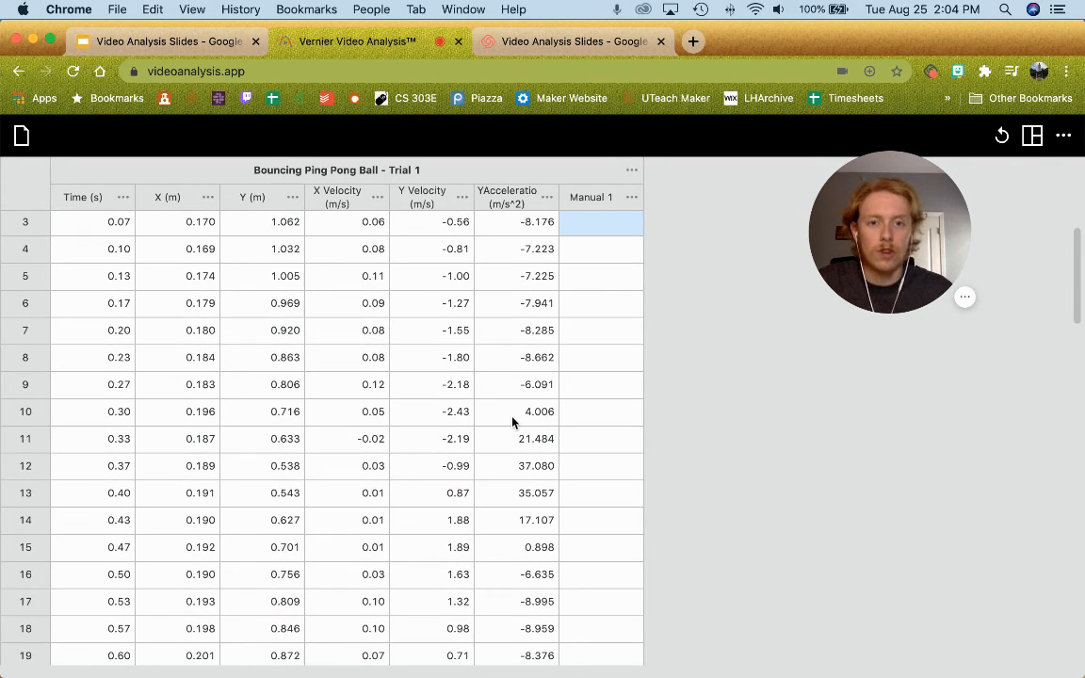
{"action": "scroll", "coordinate": [513, 424], "scroll_direction": "down", "scroll_amount": 2}
{"action": "scroll", "coordinate": [595, 333], "scroll_direction": "up", "scroll_amount": 3}
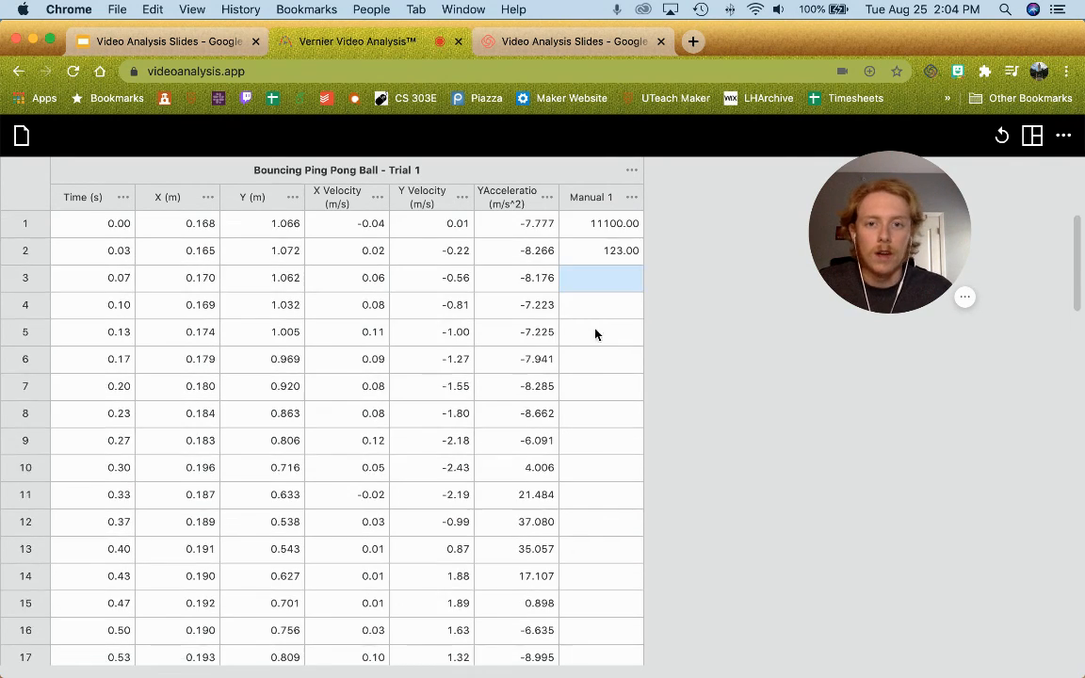
{"action": "left_click", "coordinate": [618, 257]}
{"action": "key", "text": "super+c"}
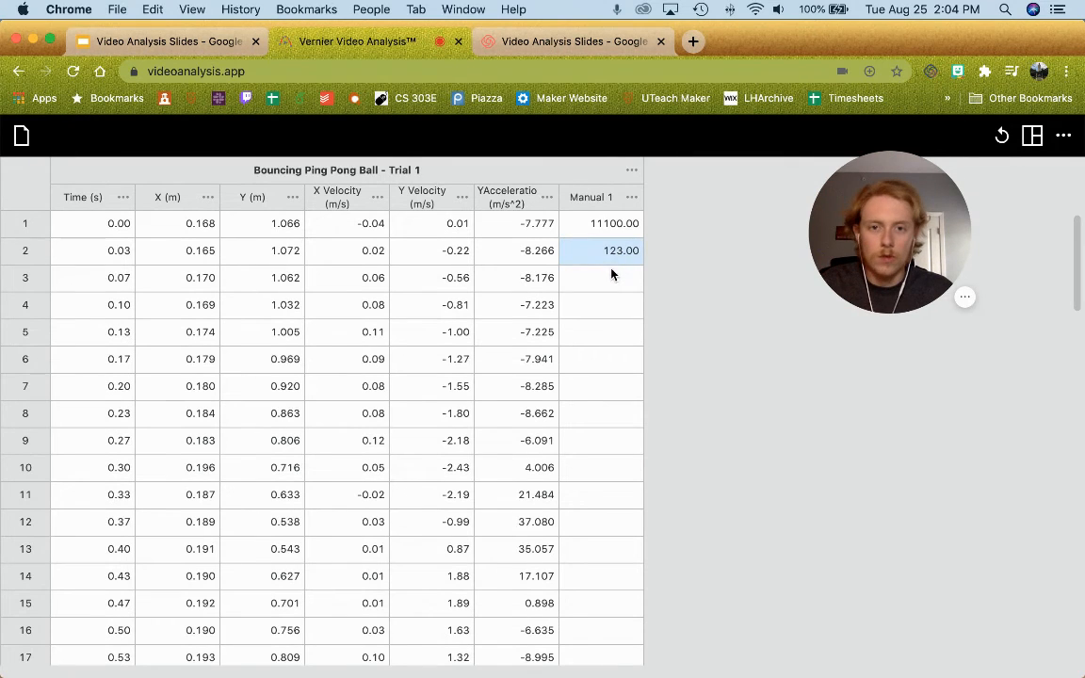
{"action": "left_click", "coordinate": [612, 273]}
{"action": "key", "text": "super+v"}
{"action": "left_click", "coordinate": [605, 304]}
{"action": "key", "text": "super+v"}
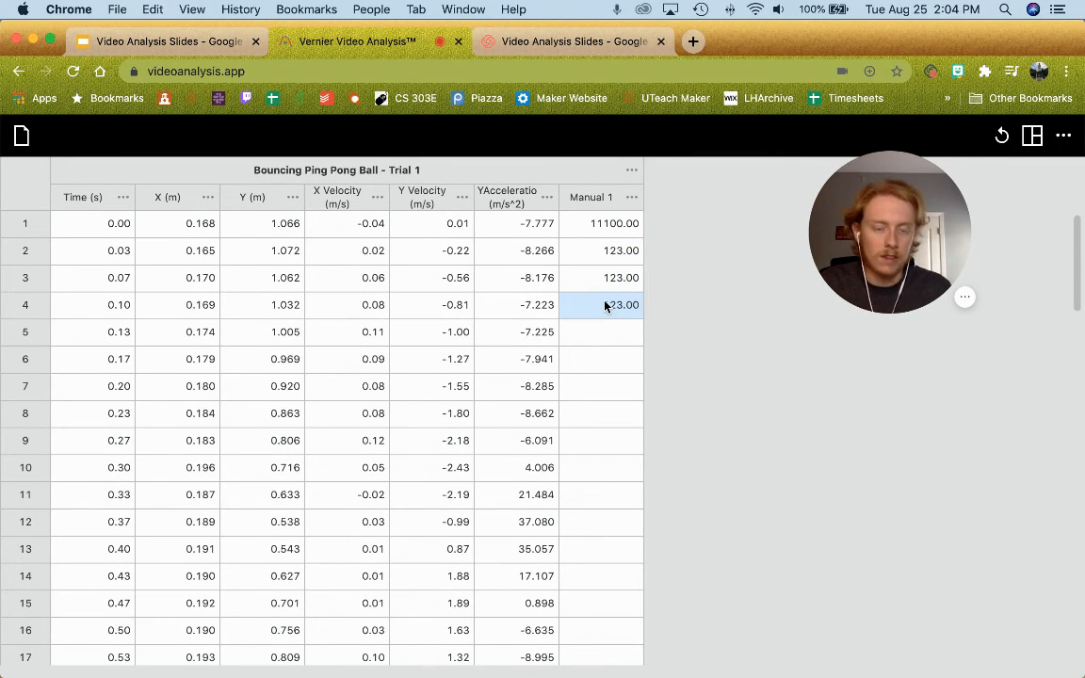
{"action": "key", "text": "Return"}
{"action": "left_click", "coordinate": [617, 308]}
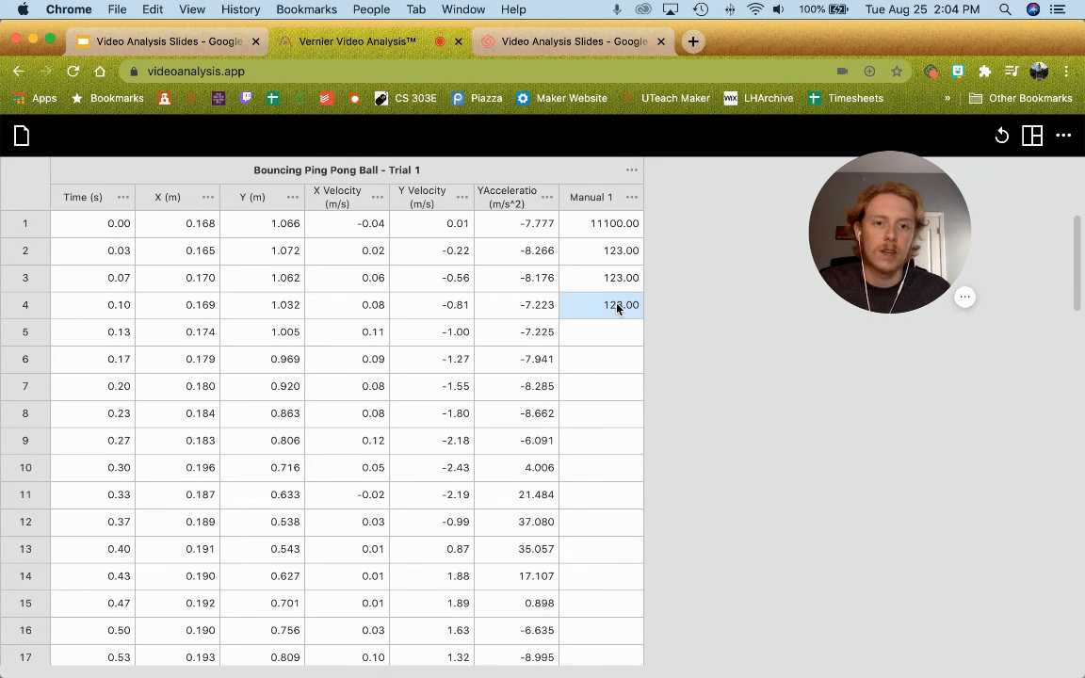
{"action": "left_click", "coordinate": [605, 331]}
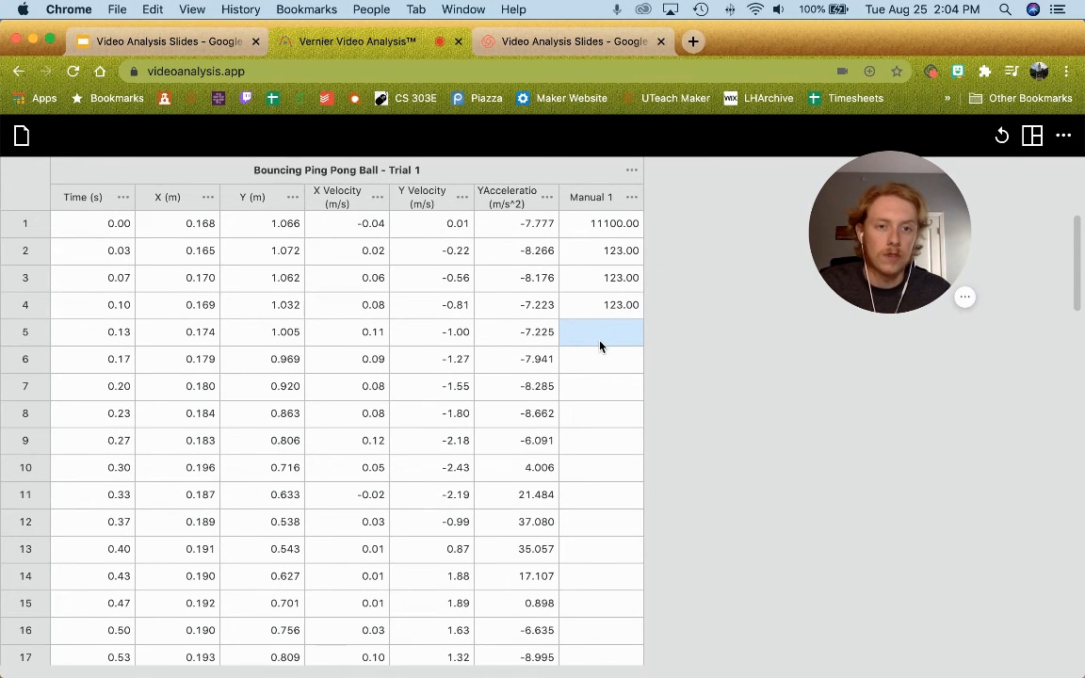